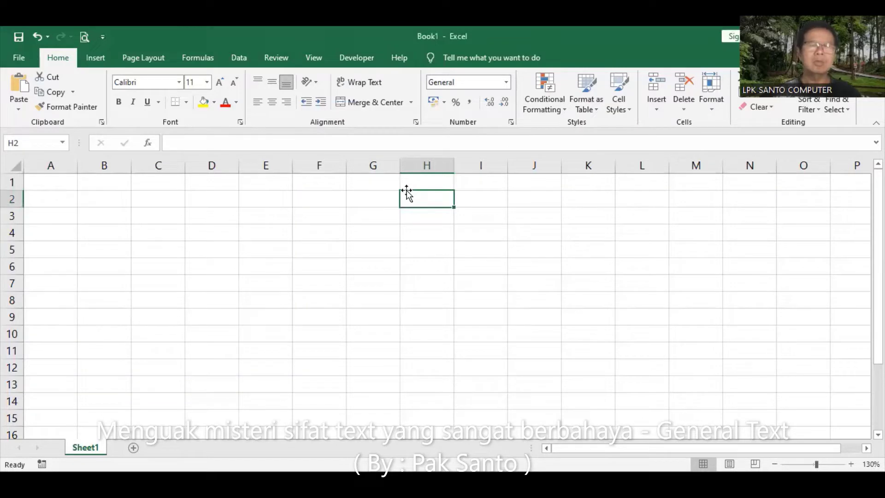
Enter a leading-zero phone number in G1 as a plain number, check the stored value, then undo it
left_click(373, 165)
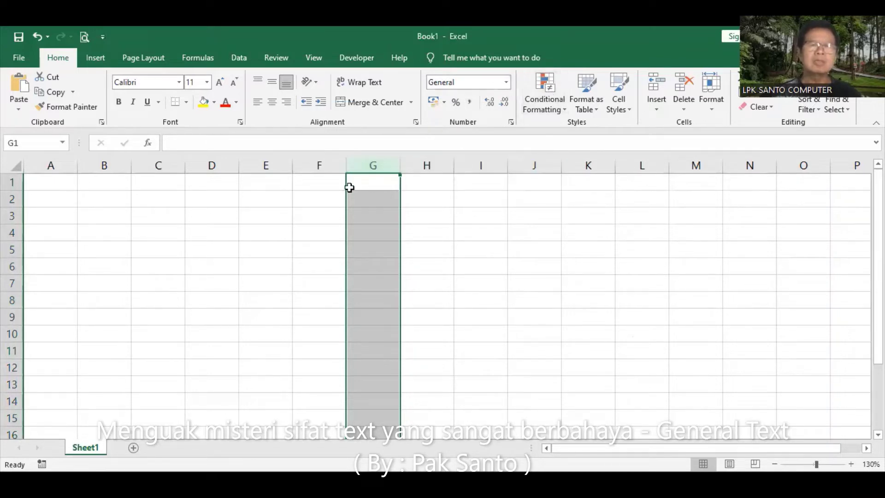
left_click(371, 184)
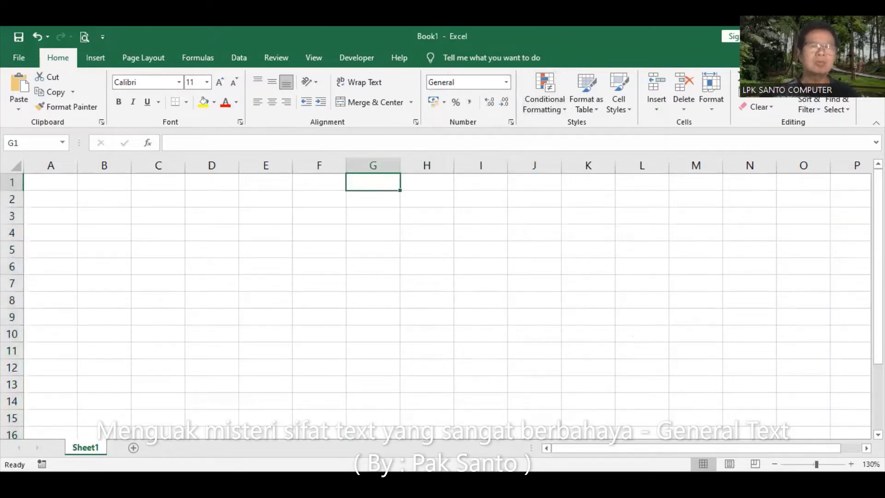
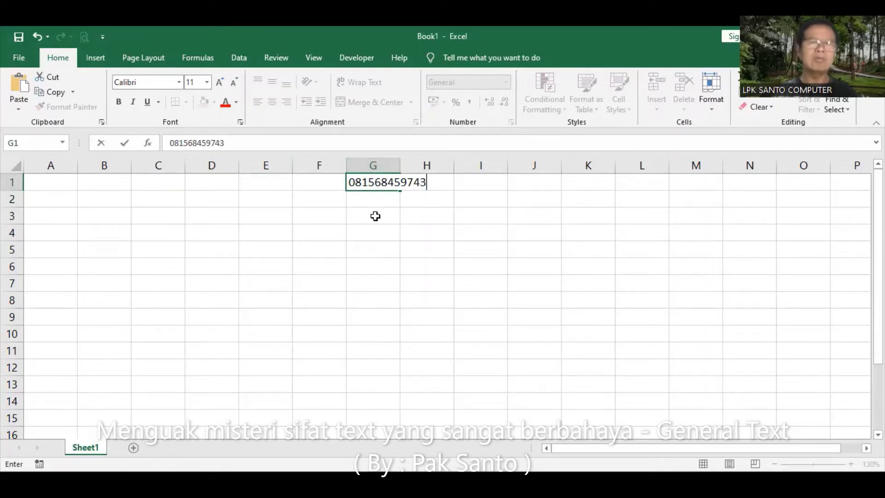
key("Return")
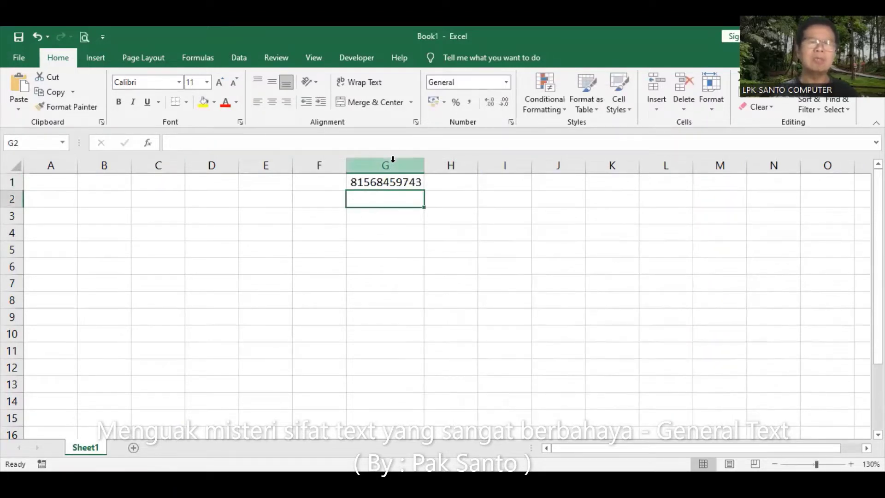
left_click(366, 182)
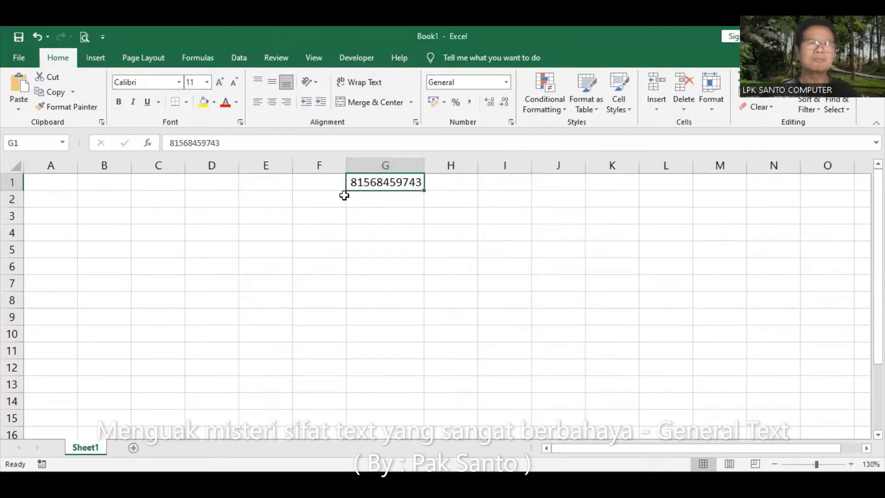
left_click(37, 38)
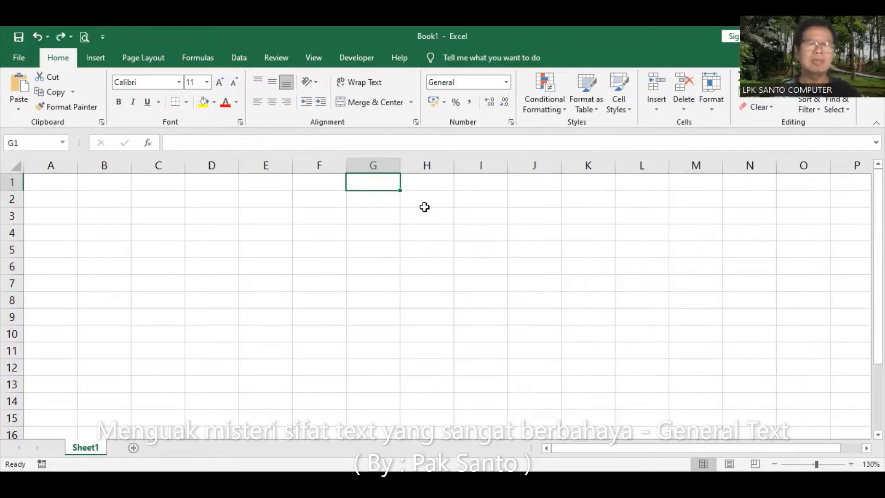
Format column G as Text, re-enter the phone number in G1, then undo the entry
left_click(376, 166)
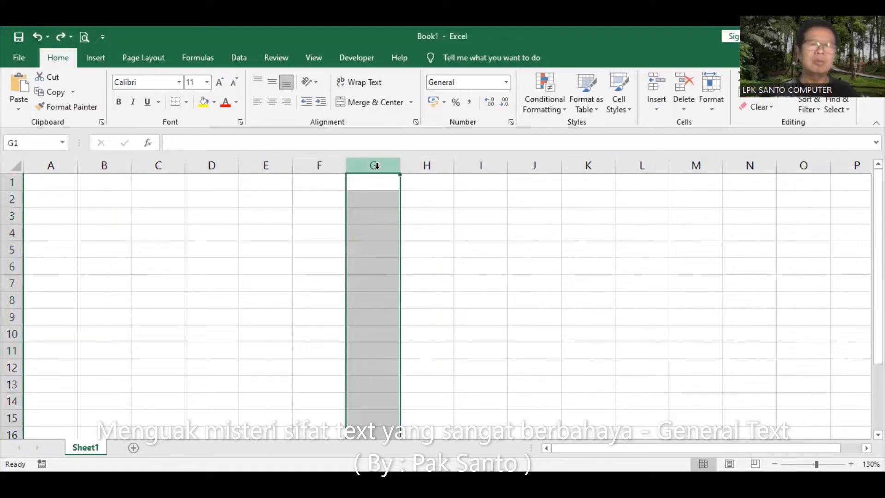
left_click(507, 82)
scroll(554, 154, "down", 1)
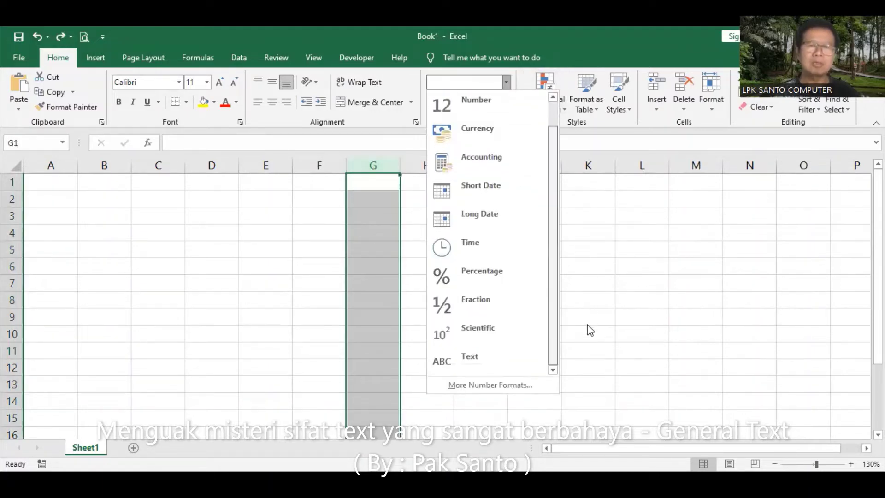
left_click(483, 363)
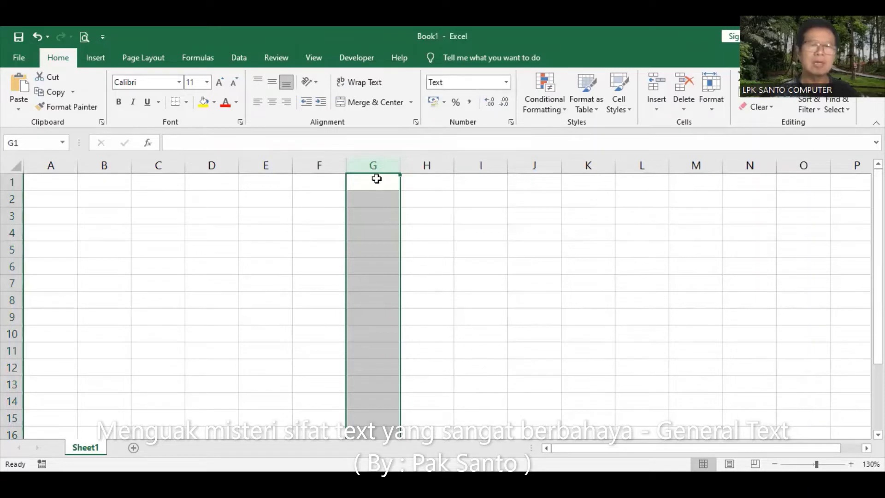
left_click(376, 180)
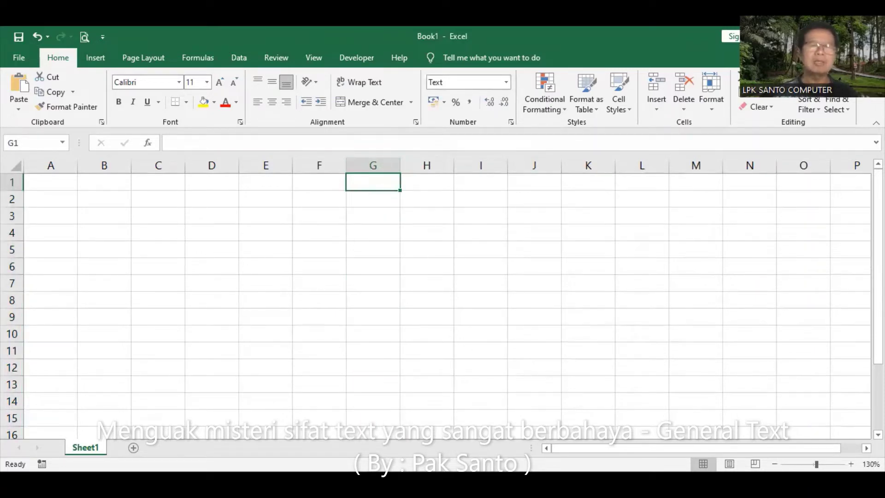
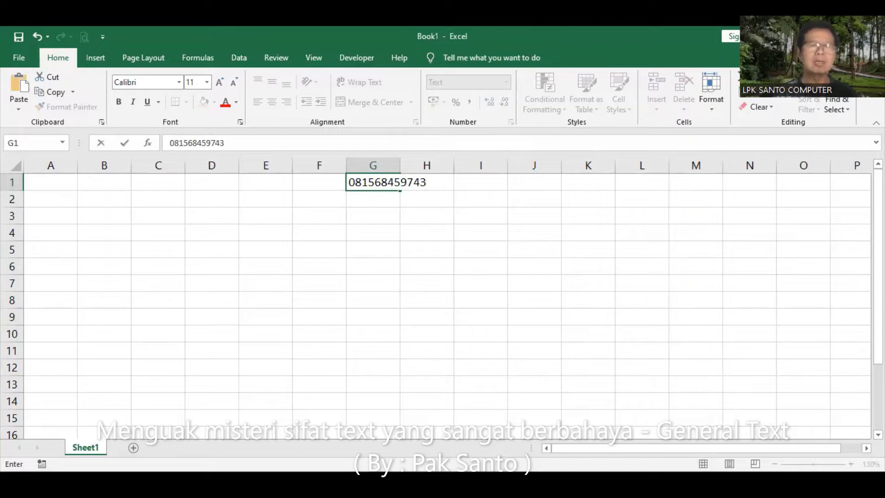
key("Return")
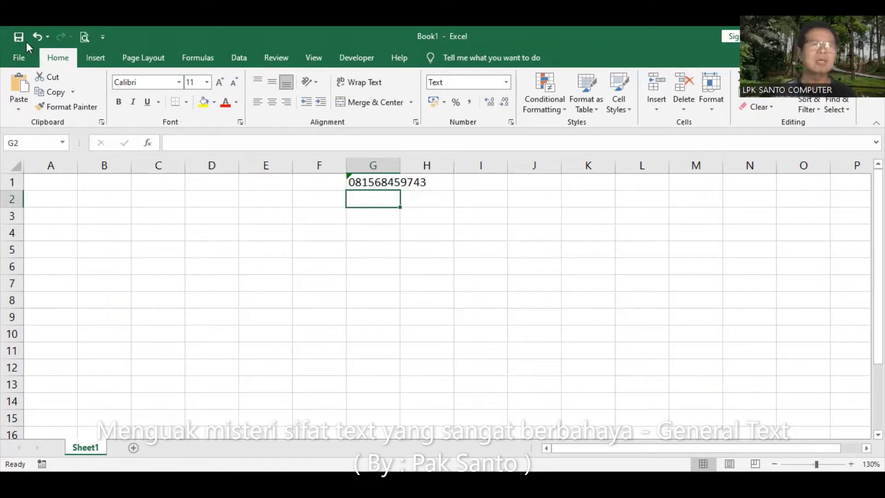
left_click(38, 35)
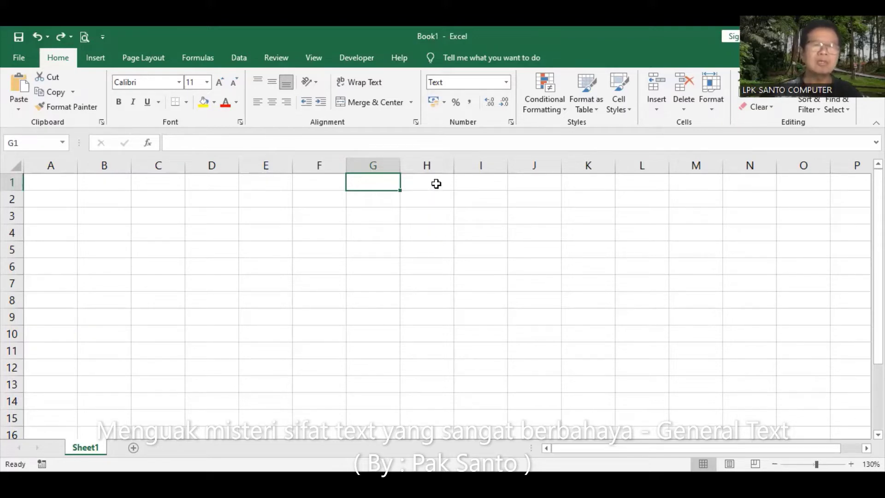
Fill I1:I6 with 2000, 1000, 3000, 5000, 8000 and 1000
left_click(436, 183)
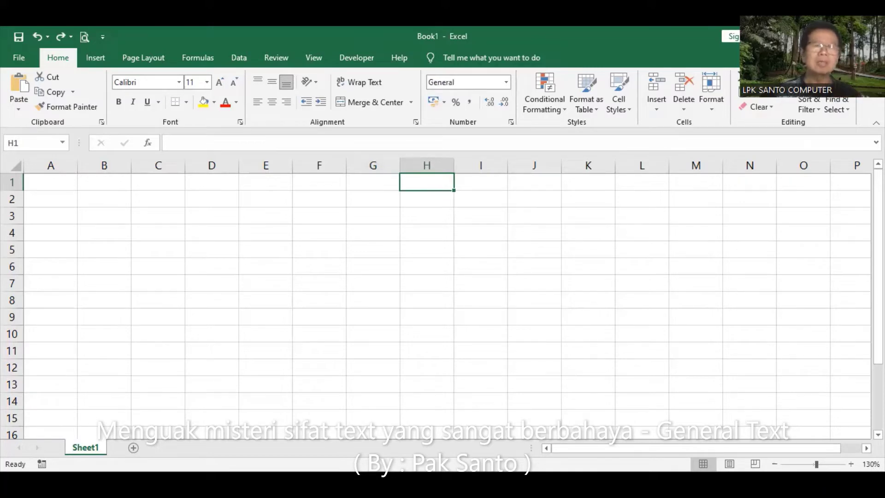
left_click(480, 182)
type("2000")
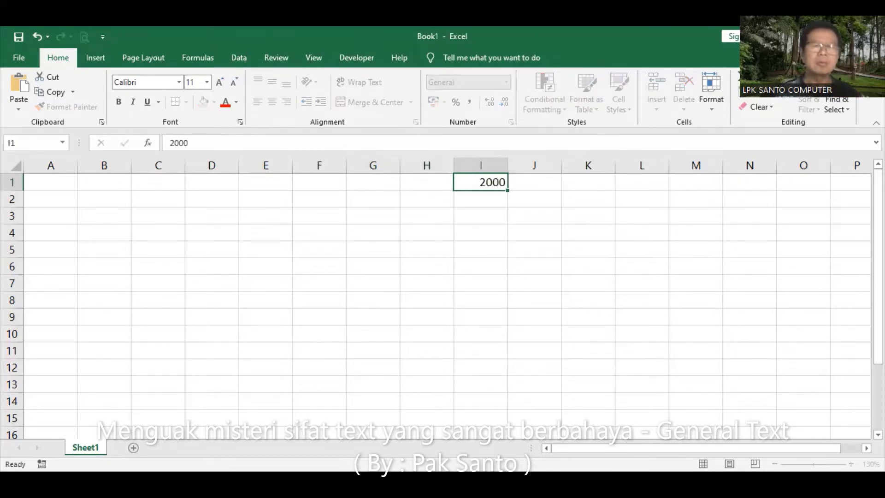
key("Return")
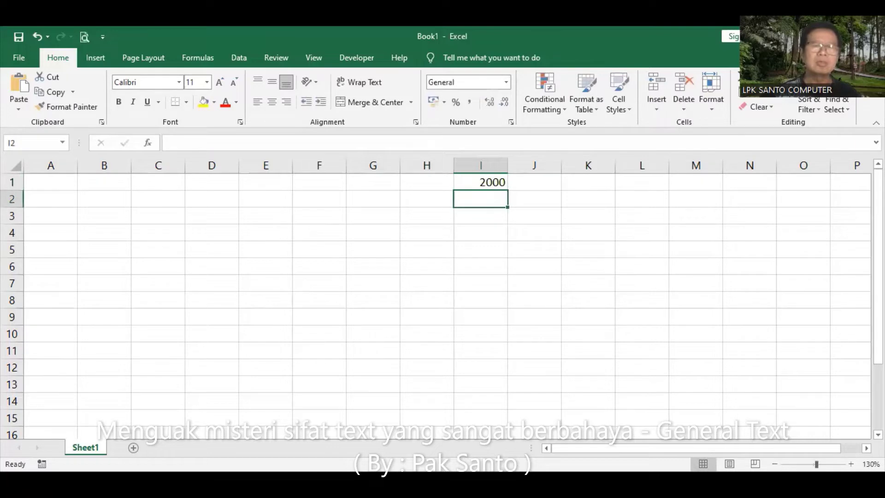
type("1000")
key("Return")
type("3")
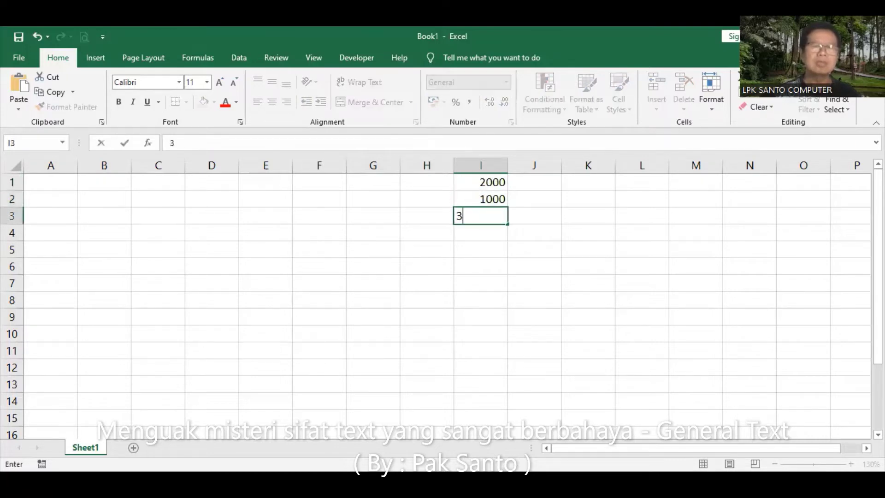
type("000")
key("Return")
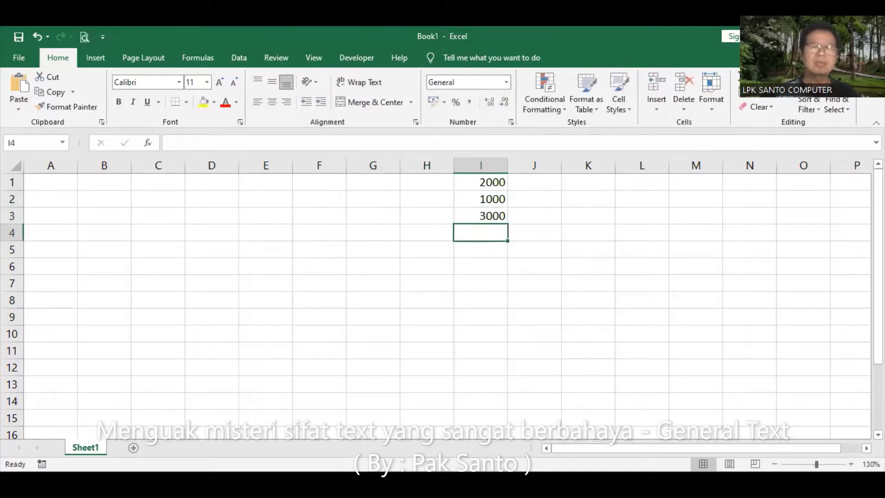
type("5000")
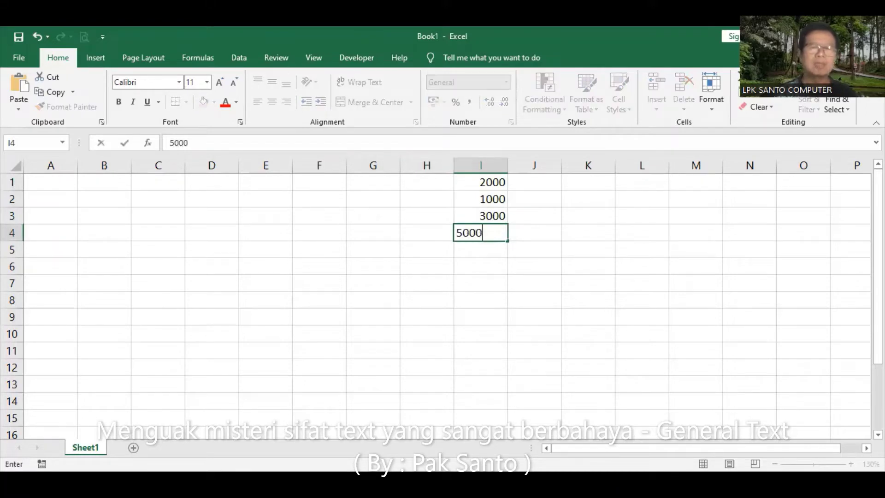
key("Return")
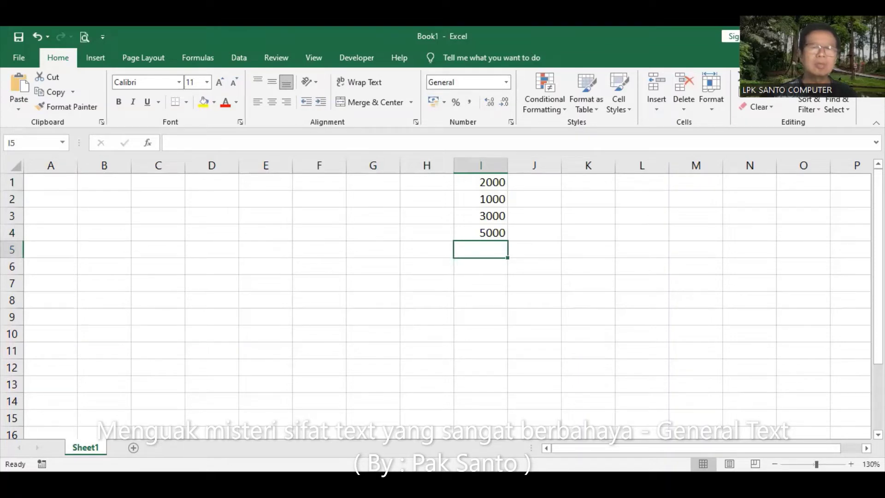
type("8000")
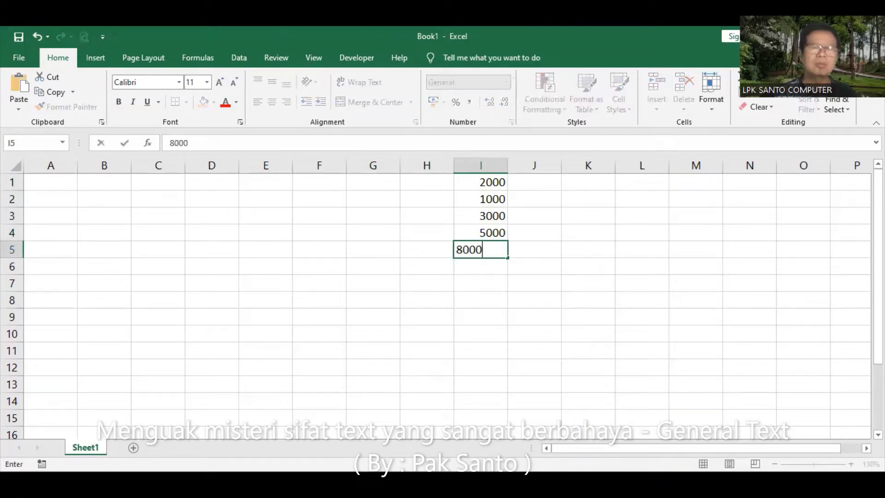
key("Return")
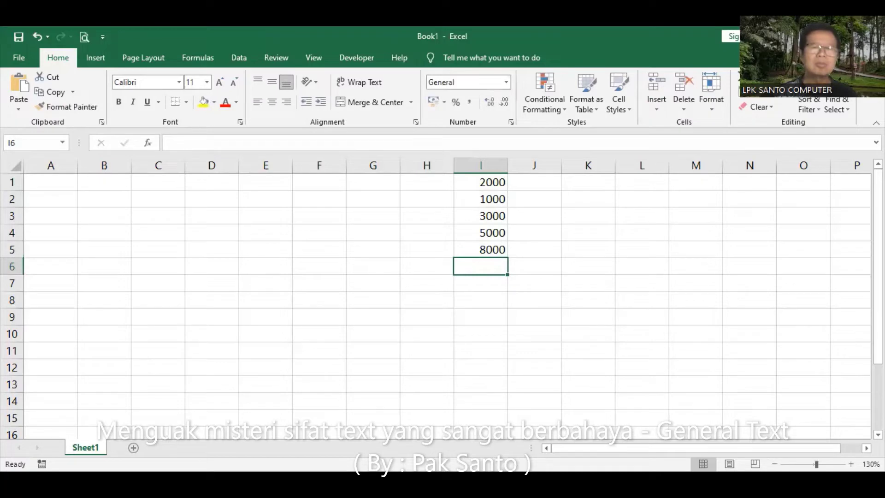
type("1000")
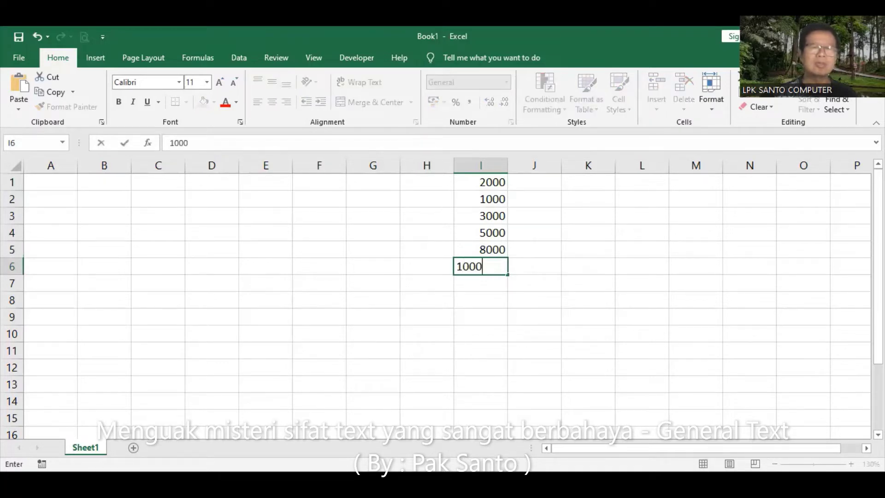
key("Return")
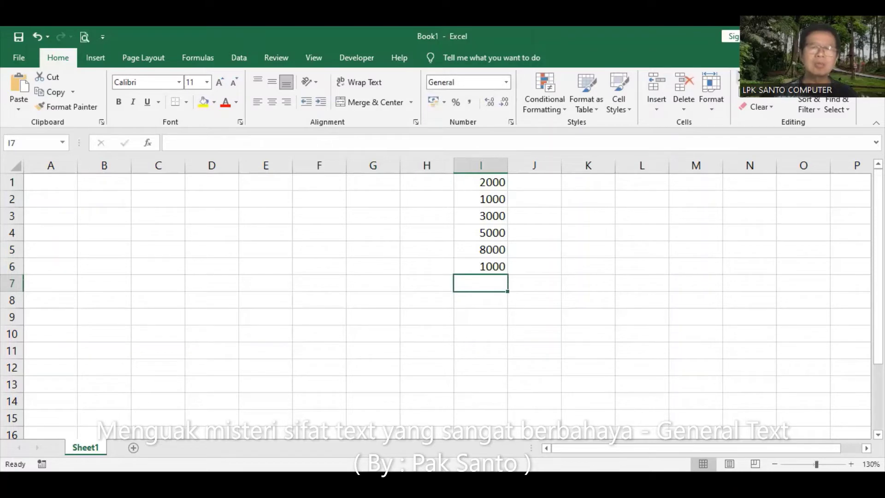
Try an AutoSum total of column I in I7, then clear it
key("alt+equal")
key("Return")
key("Up")
key("Delete")
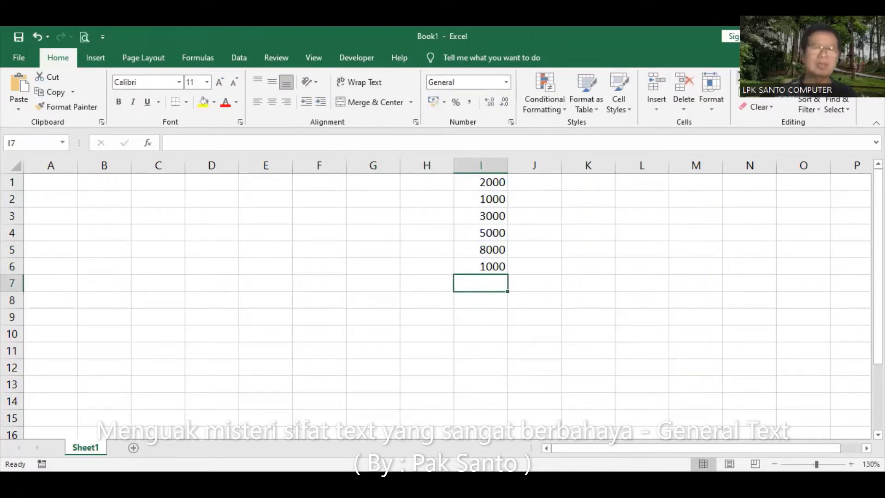
Fill H1, H2 and H4:H6 with 2000, 1000, 5000, 8000, 1000, leaving H3 blank
left_click(419, 182)
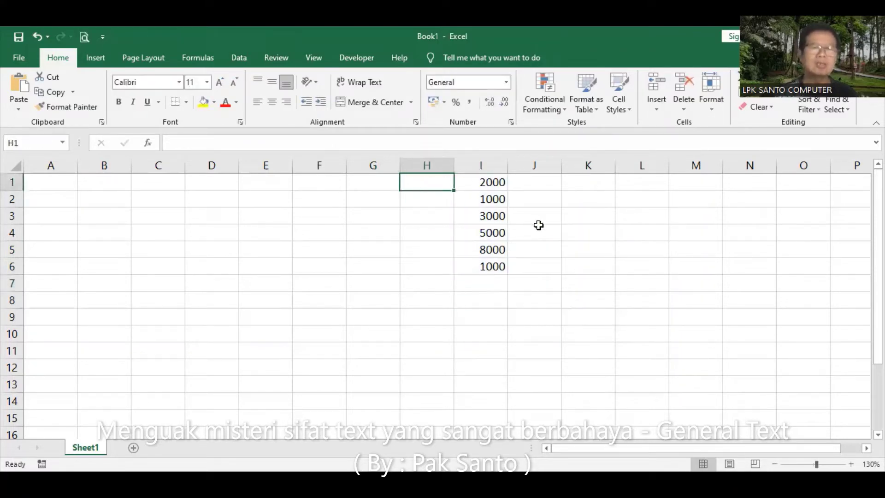
type("2000")
key("Return")
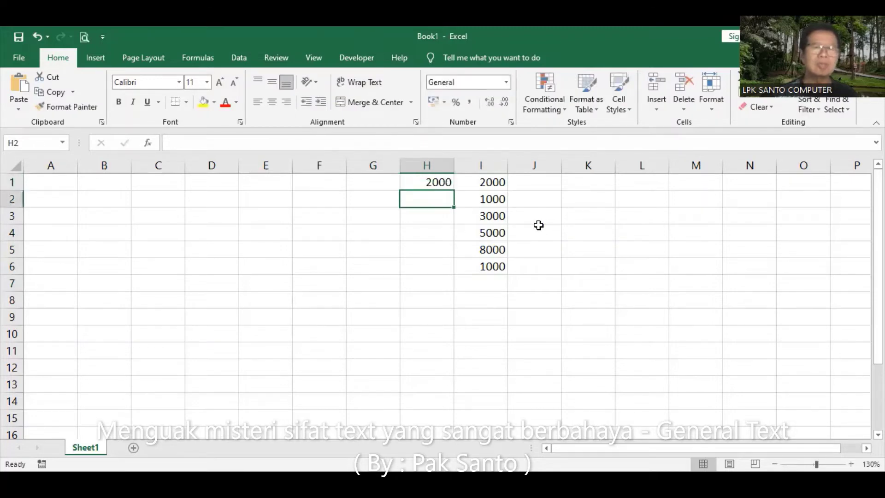
type("1000")
key("Return")
key("Return")
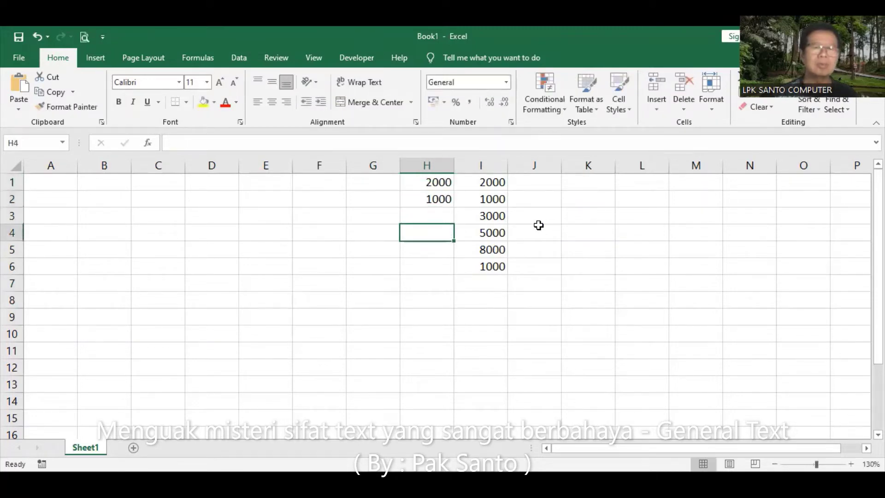
type("5000")
key("Return")
type("8000")
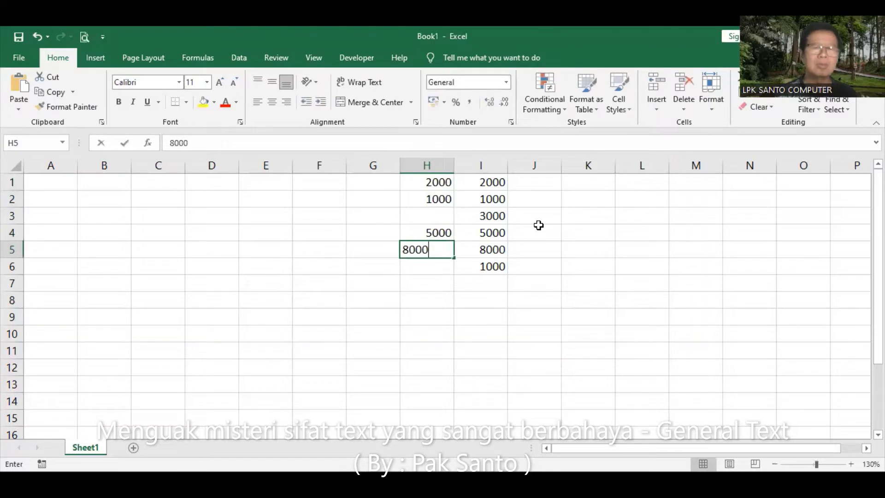
key("Return")
type("1000")
key("Return")
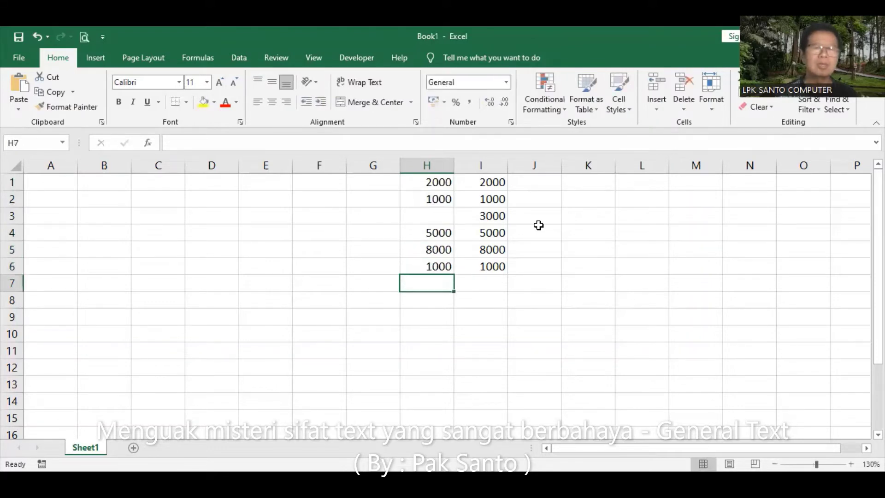
left_click(373, 214)
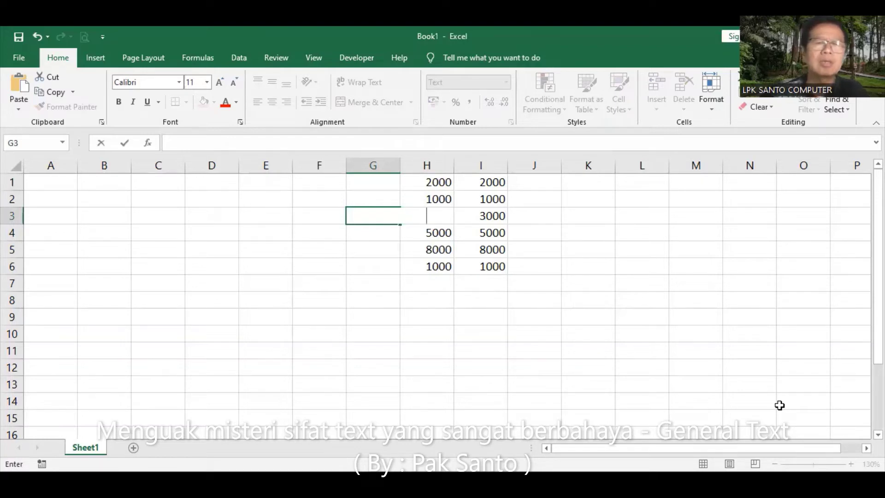
Enter a space-padded text 3000 in G3 and ignore its number-stored-as-text warning
type("3000")
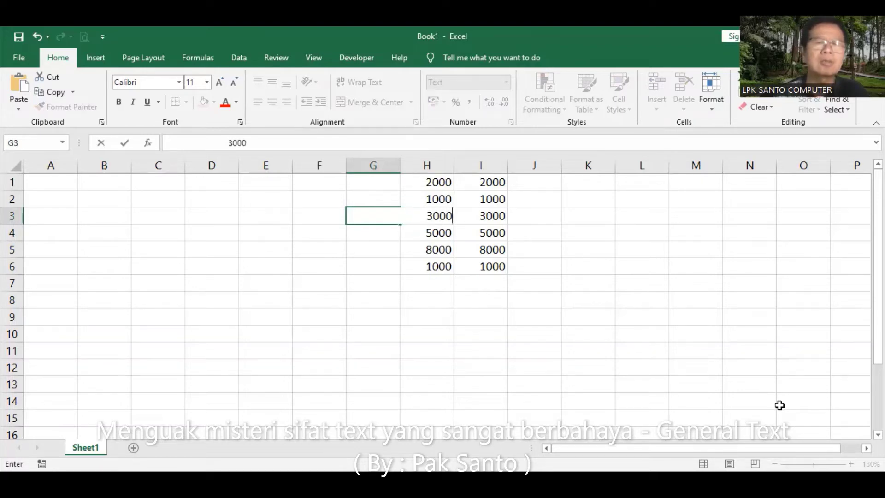
key("Return")
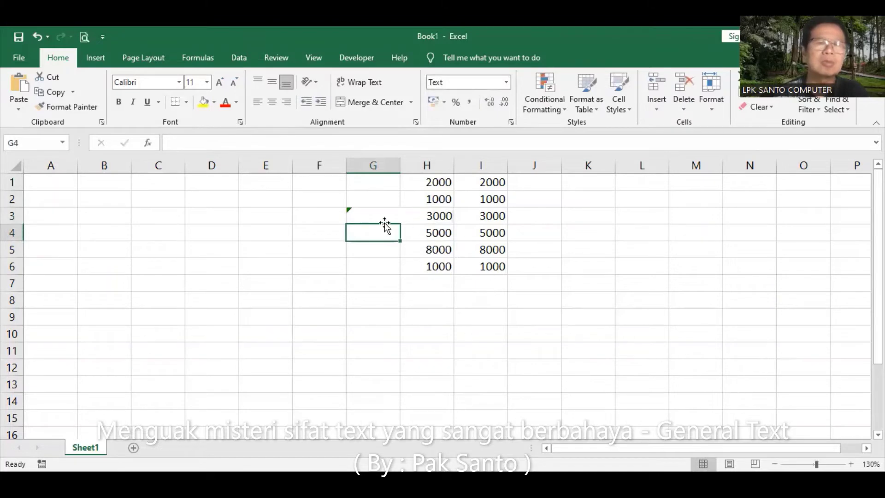
left_click(369, 216)
left_click(332, 215)
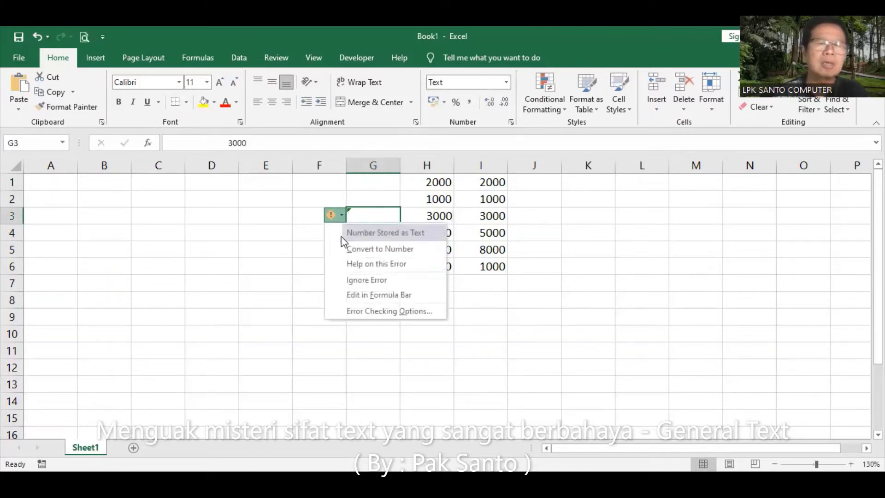
left_click(359, 279)
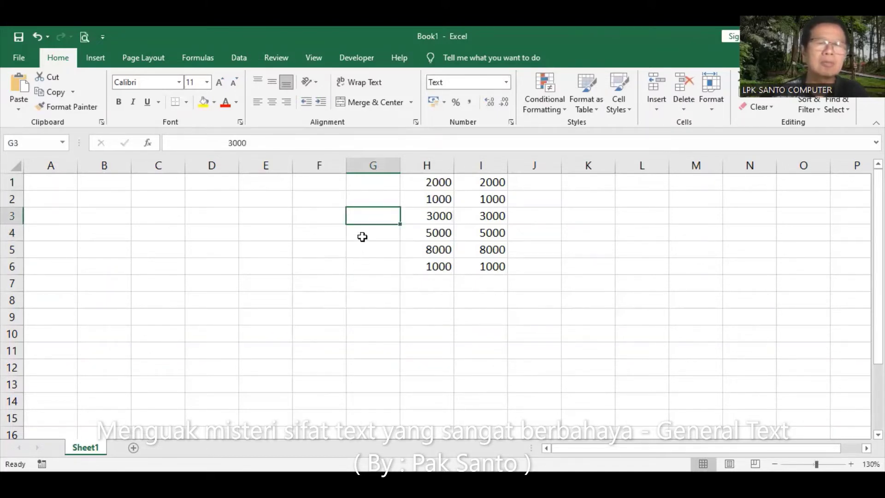
Trim one character from the G3 entry, ignore the warning again, and narrow column H slightly
left_click(223, 143)
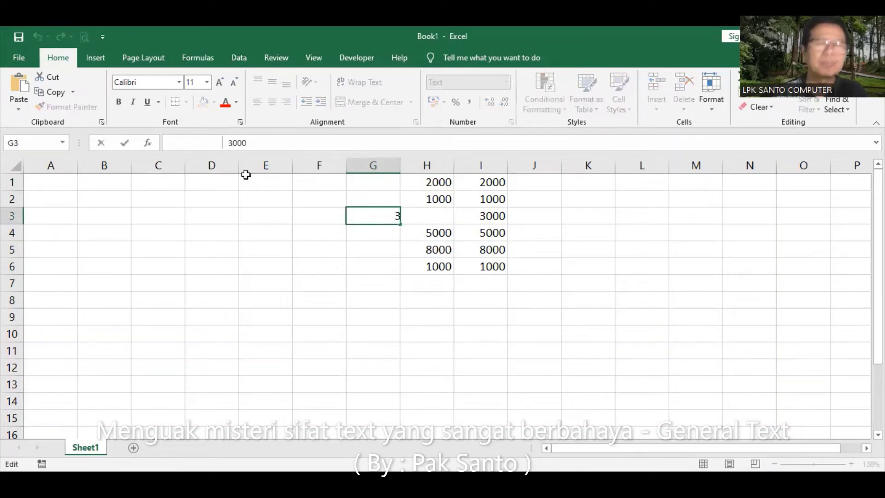
key("BackSpace")
key("Return")
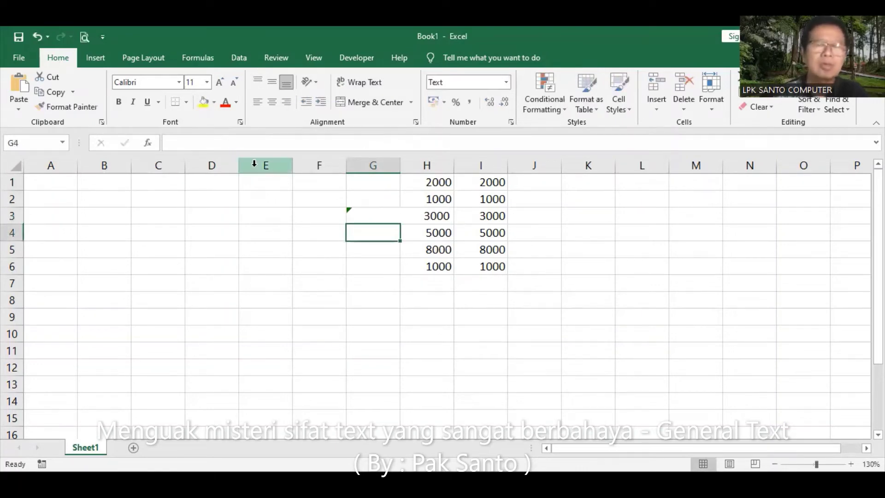
left_click(355, 210)
left_click(331, 216)
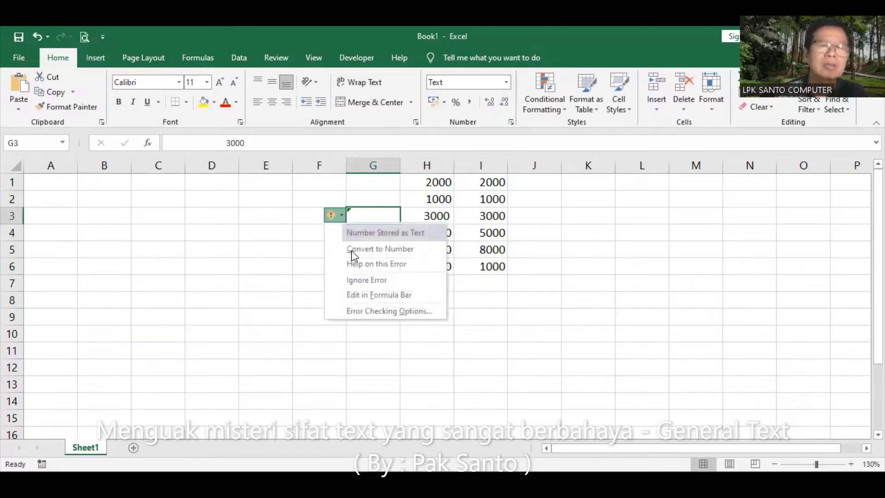
left_click(365, 280)
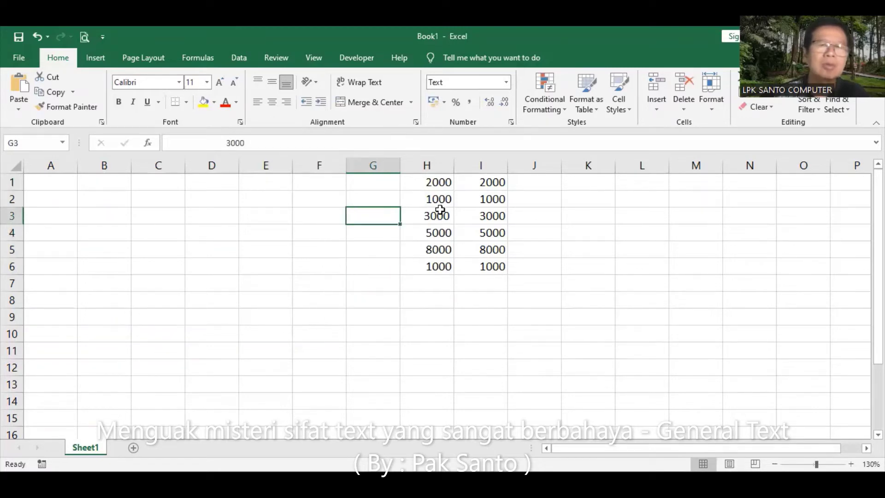
left_click_drag(456, 164, 453, 165)
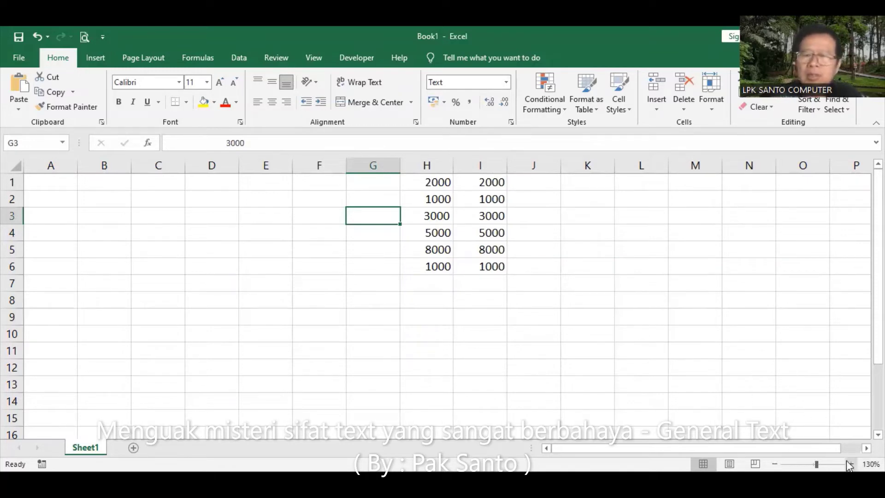
Zoom out to 120% and autofit column H, then narrow it slightly
left_click(775, 464)
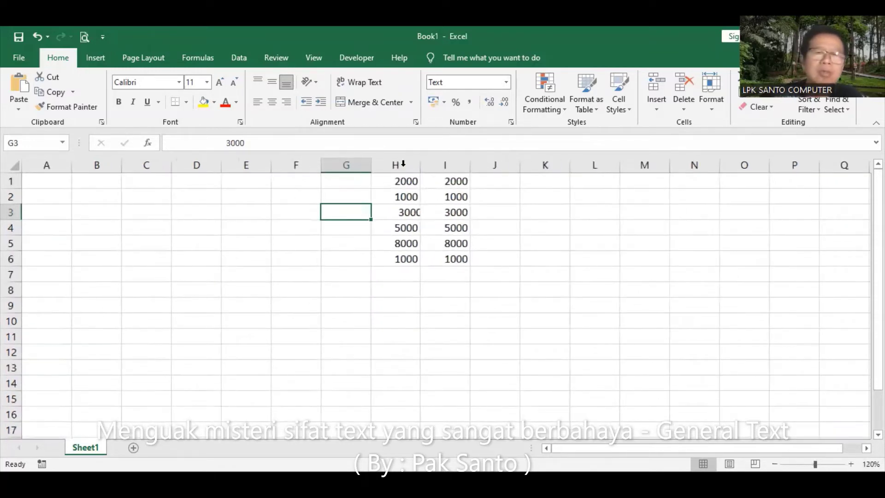
double_click(424, 165)
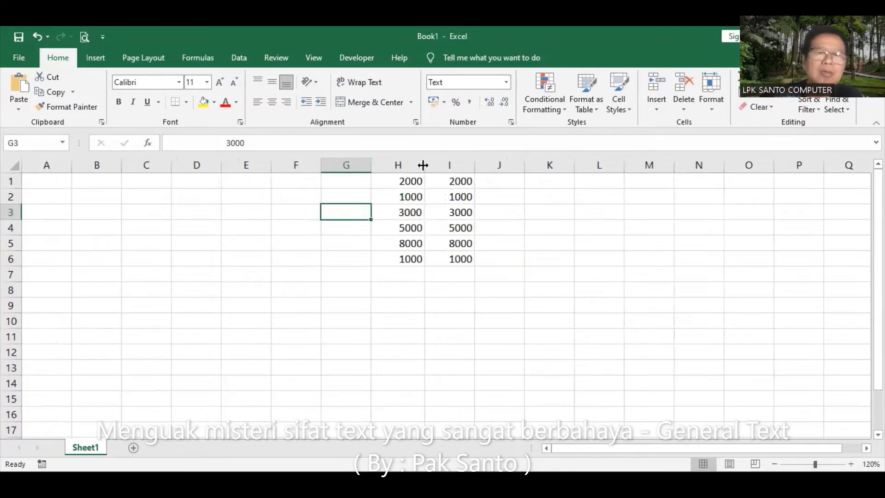
left_click(449, 305)
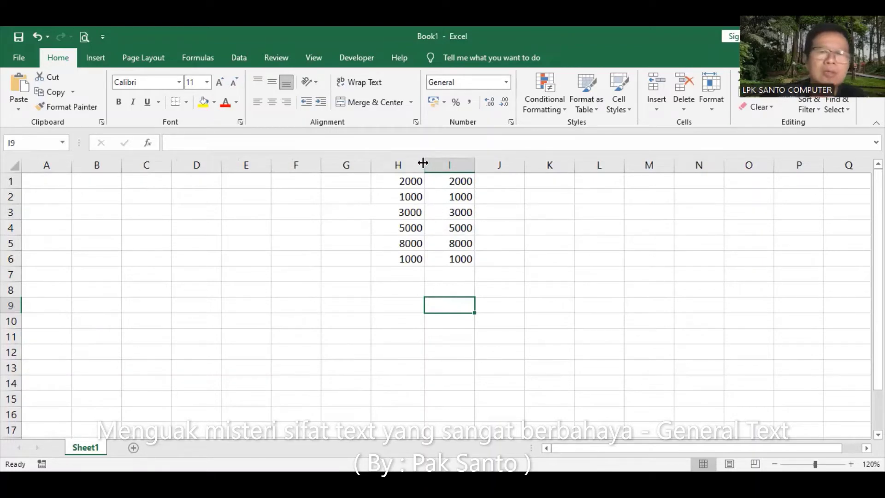
left_click_drag(423, 163, 423, 166)
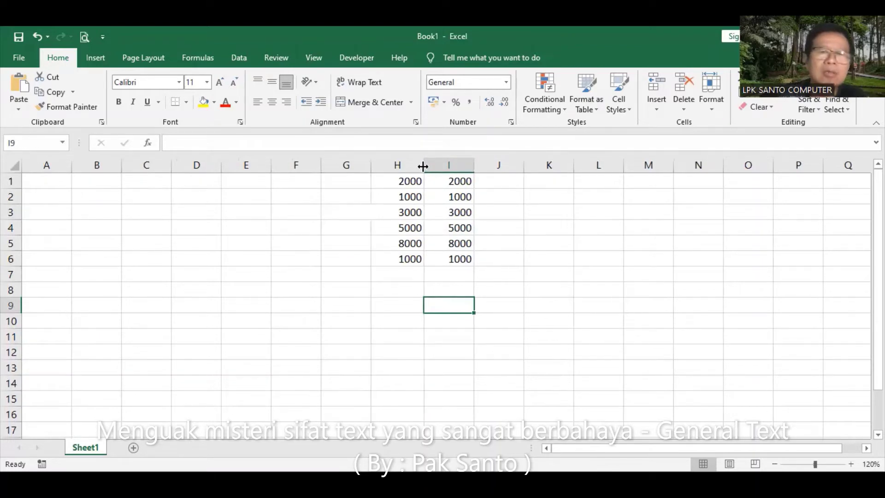
left_click(519, 302)
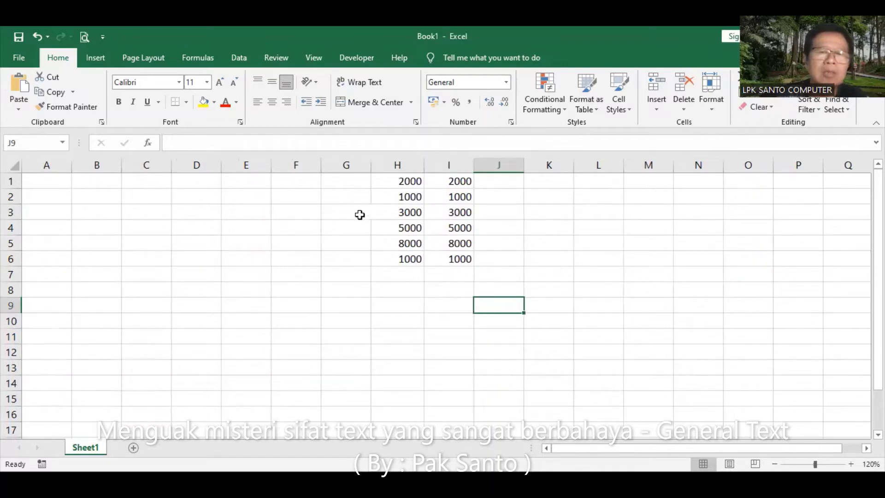
Give cells H3 and I3 a yellow fill
left_click(380, 215)
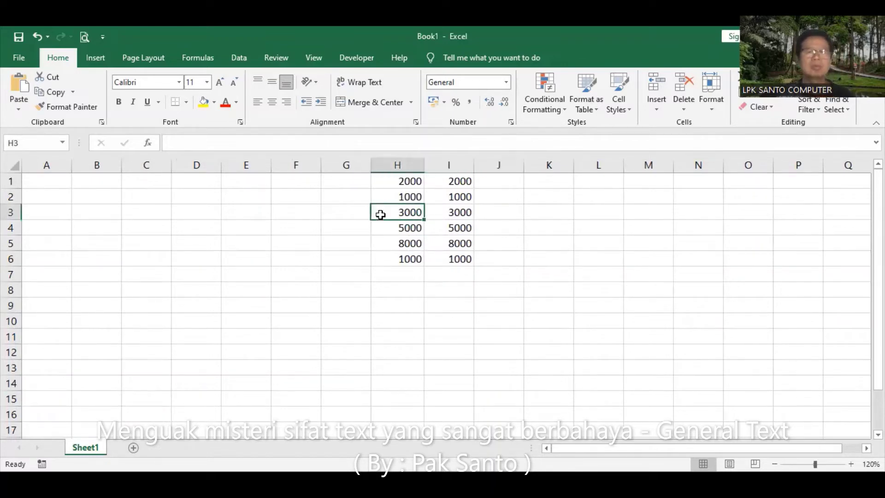
left_click(202, 101)
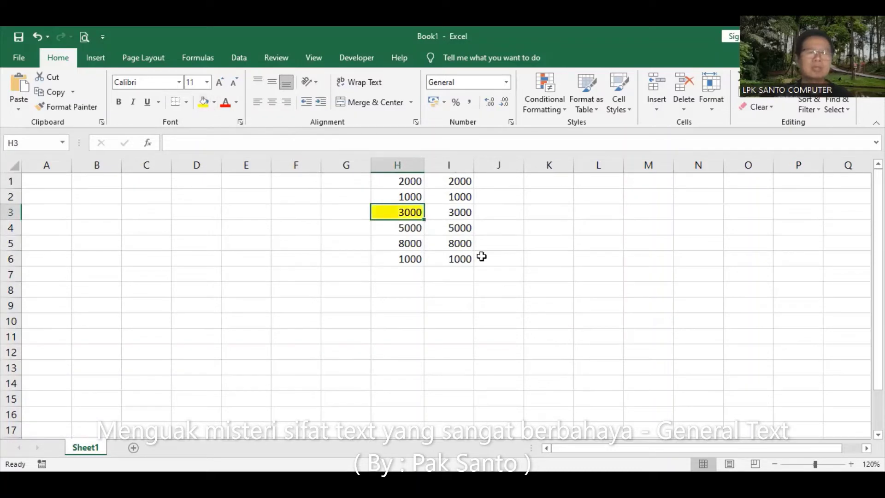
left_click(460, 213)
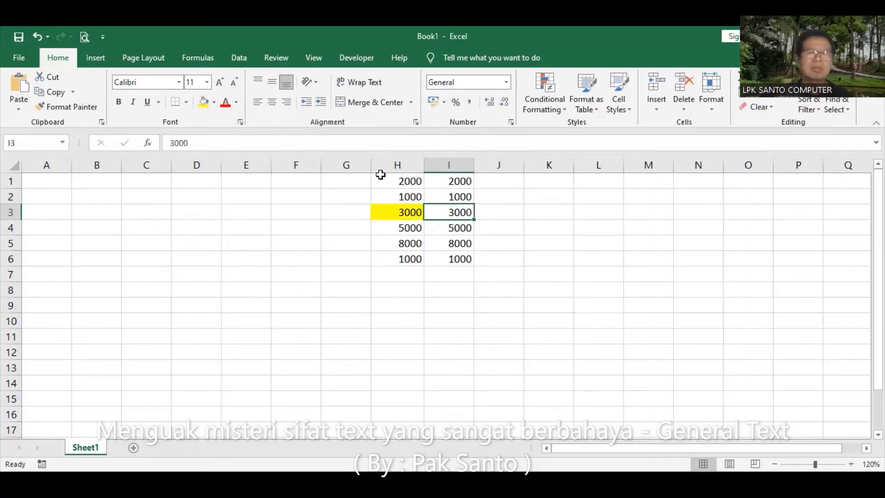
left_click(203, 102)
left_click(469, 308)
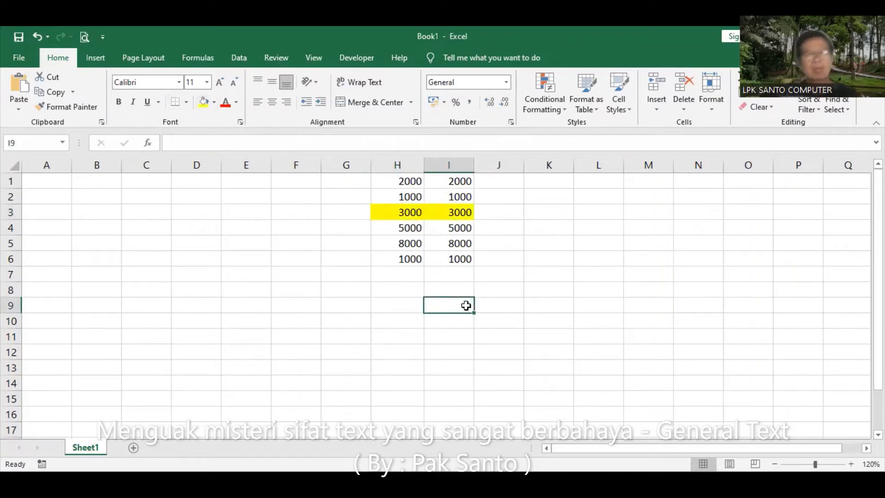
left_click(444, 275)
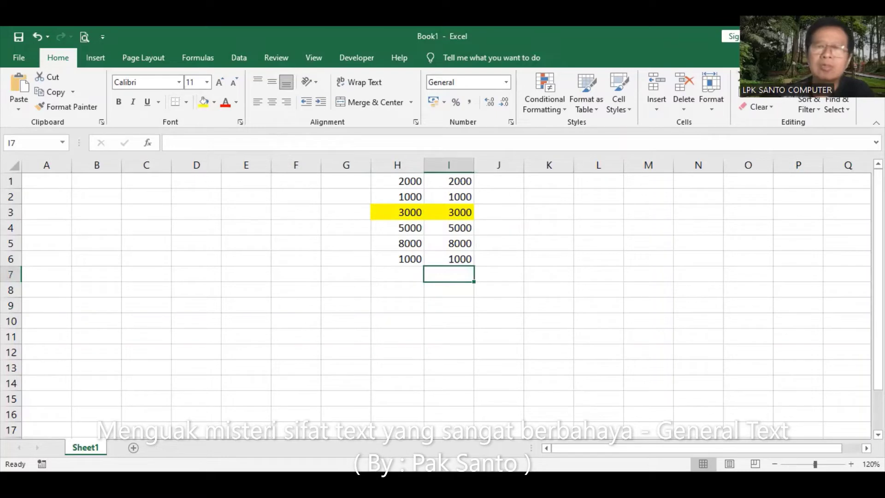
Insert an AutoSum of I1:I6 in I7, then clear it again
key("F2")
key("alt+equal")
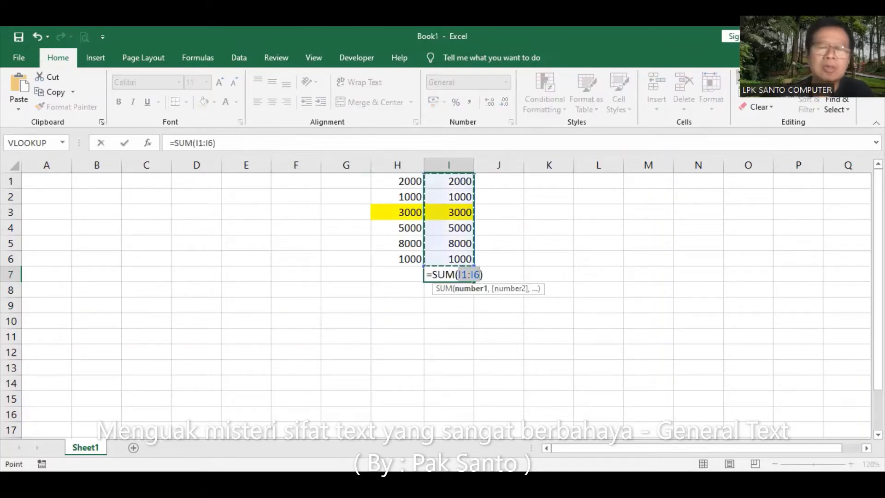
key("Return")
left_click(454, 274)
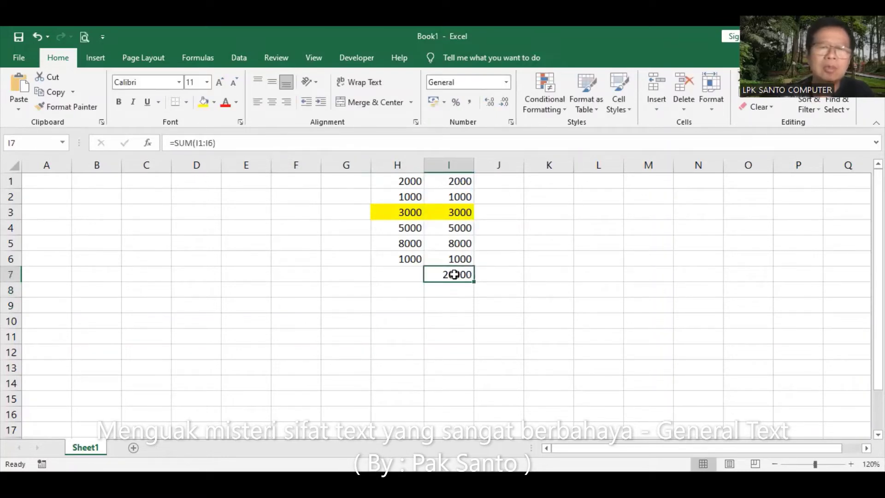
key("Delete")
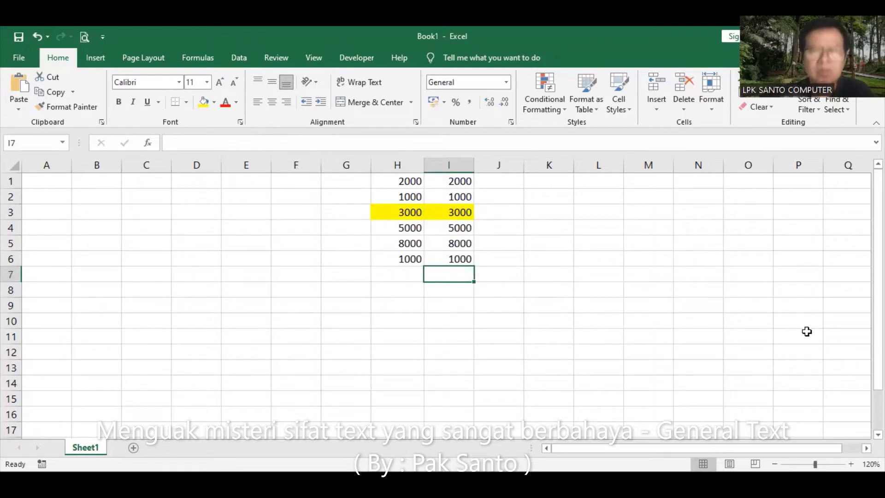
Build =I1+I2+I3+I4+I5+I6 in I7 by clicking each cell, giving 20000
type("=")
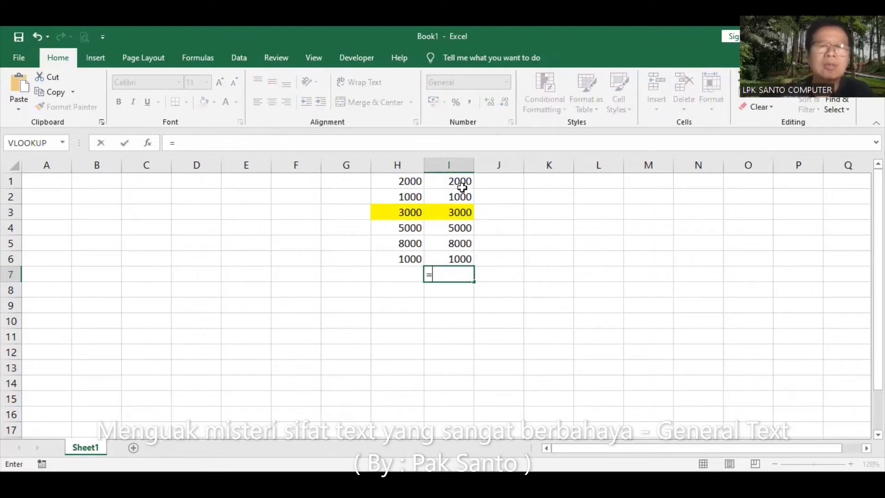
left_click(455, 182)
type("+")
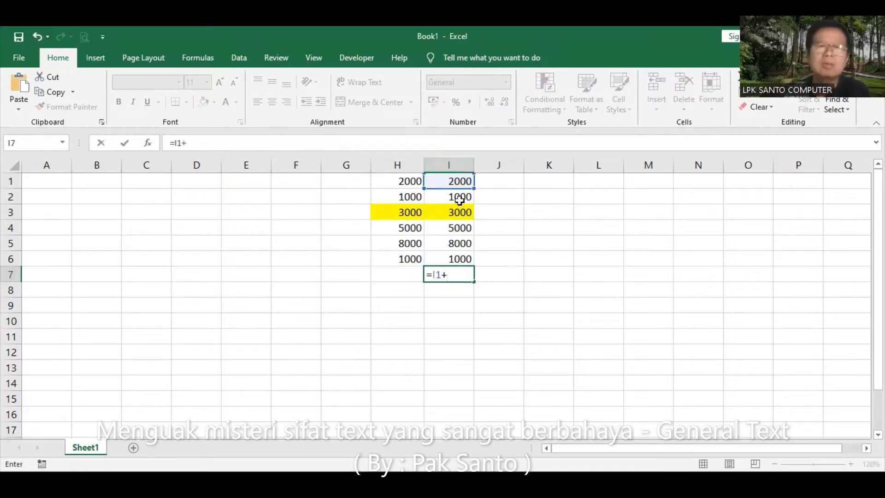
left_click(458, 194)
type("+")
left_click(458, 213)
type("+")
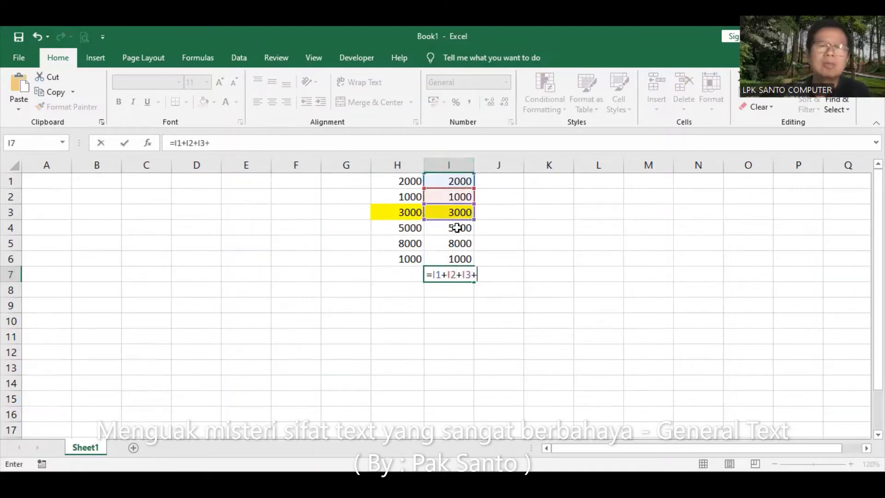
left_click(460, 230)
type("+")
left_click(460, 243)
type("+")
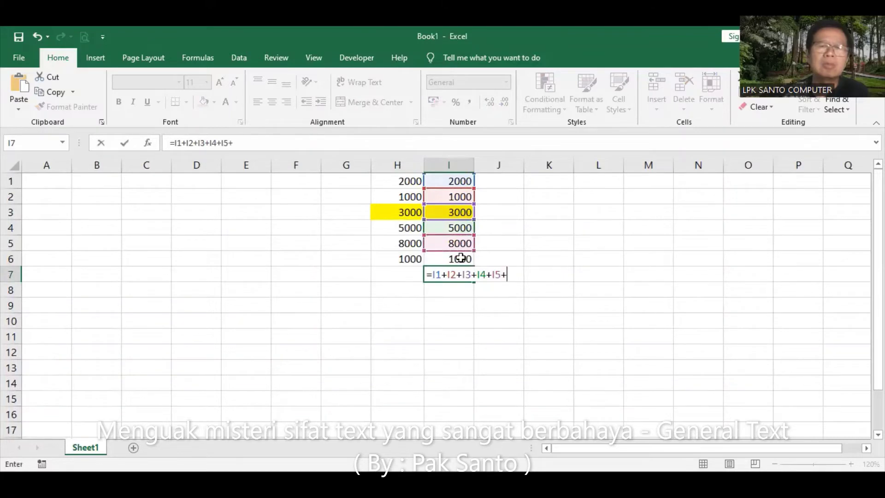
left_click(461, 253)
key("Return")
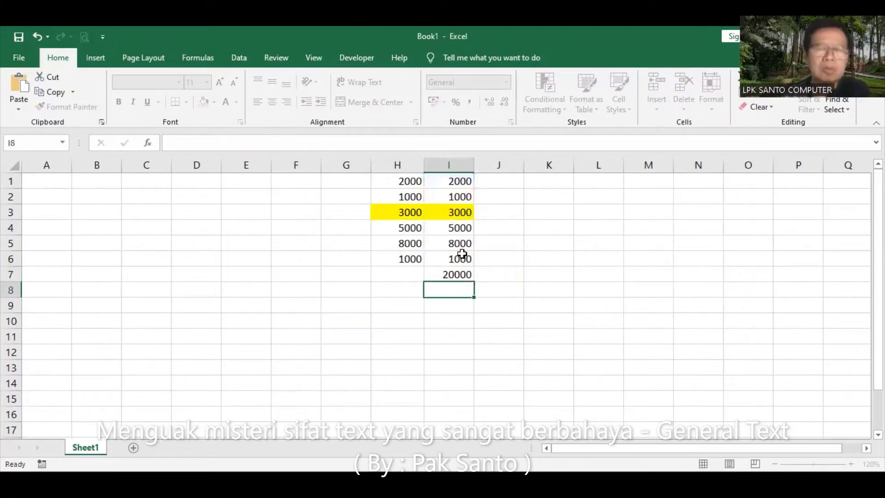
left_click(401, 273)
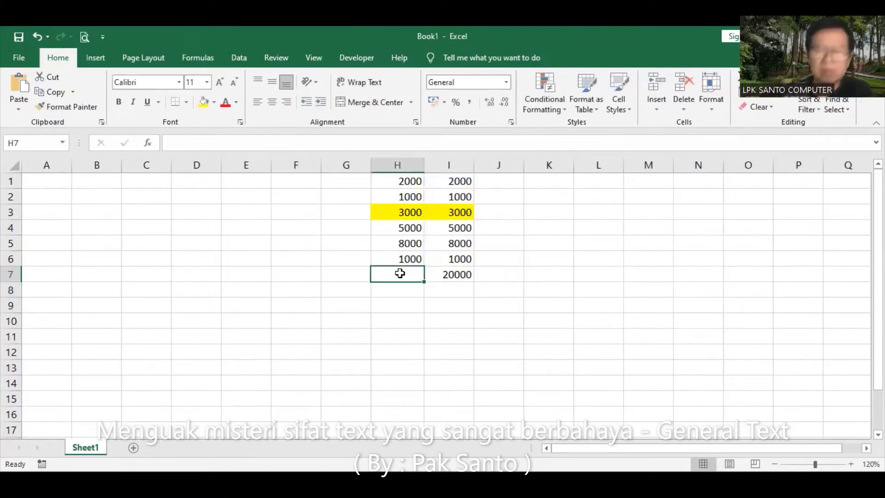
Enter =H1+H2+H3+H4+H5+H6 in H7, which returns 17000, then inspect H3
type("=")
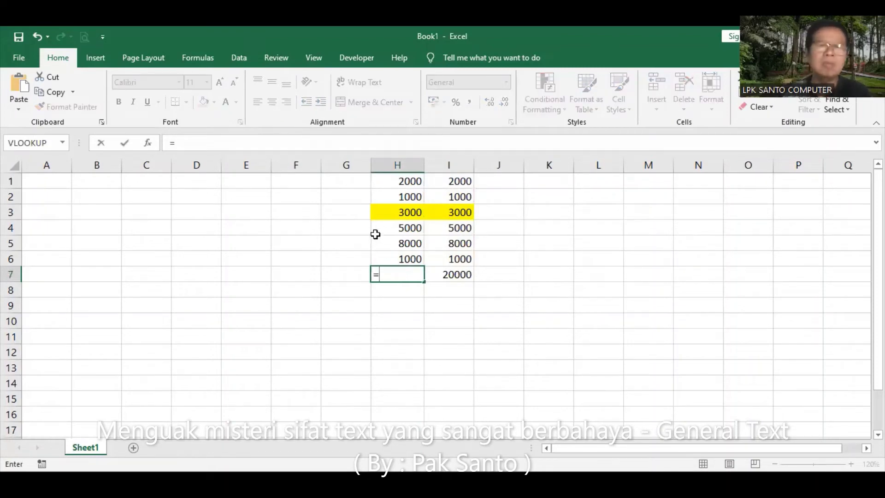
left_click(398, 180)
type("+")
left_click(400, 195)
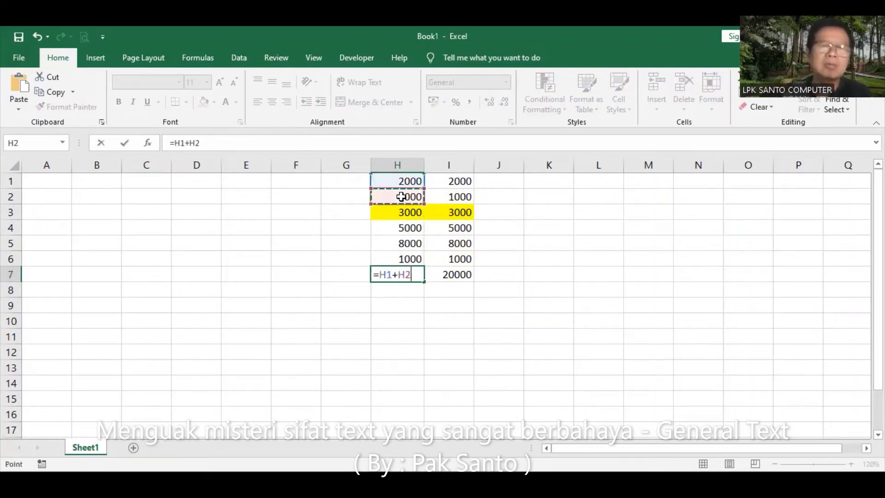
type("+")
left_click(409, 214)
type("+")
left_click(408, 227)
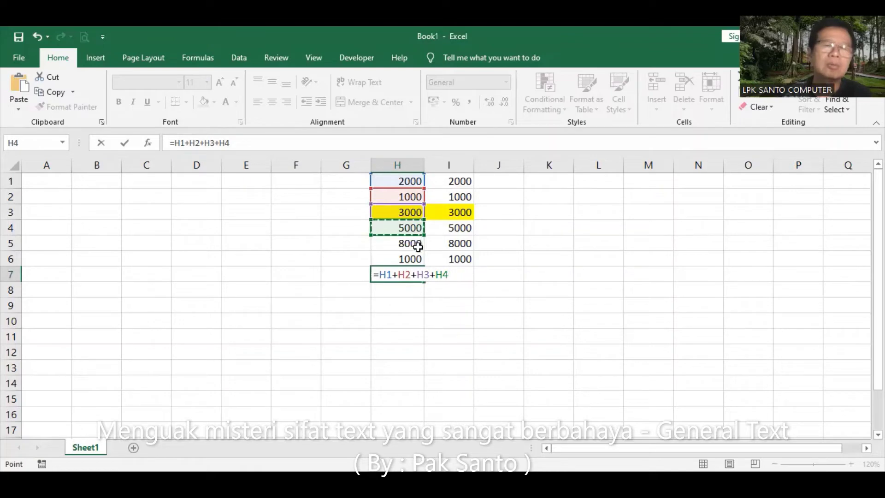
type("+")
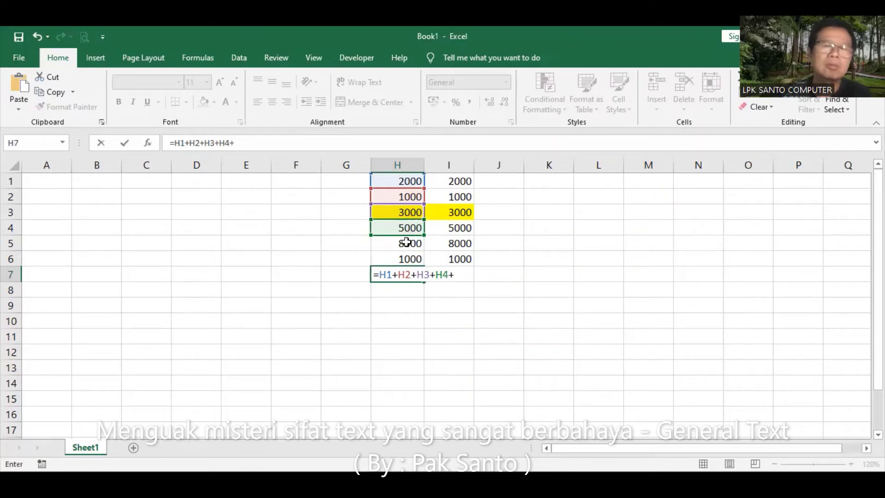
left_click(409, 245)
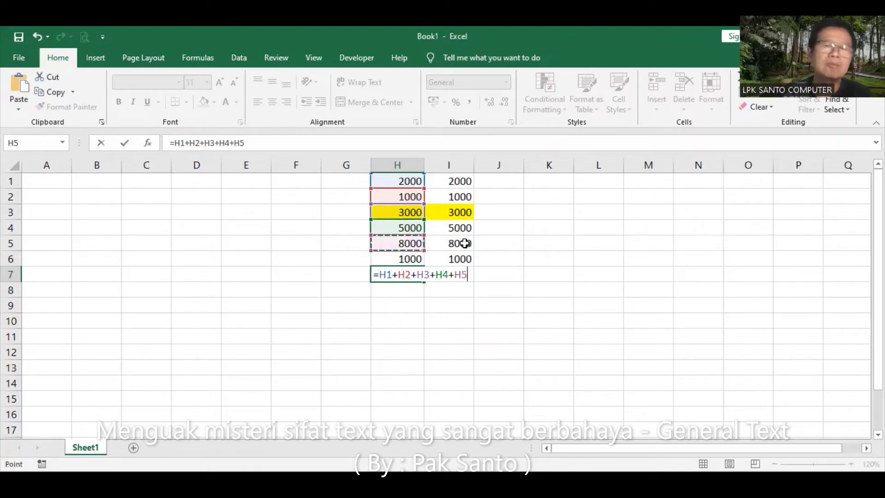
type("+")
left_click(418, 259)
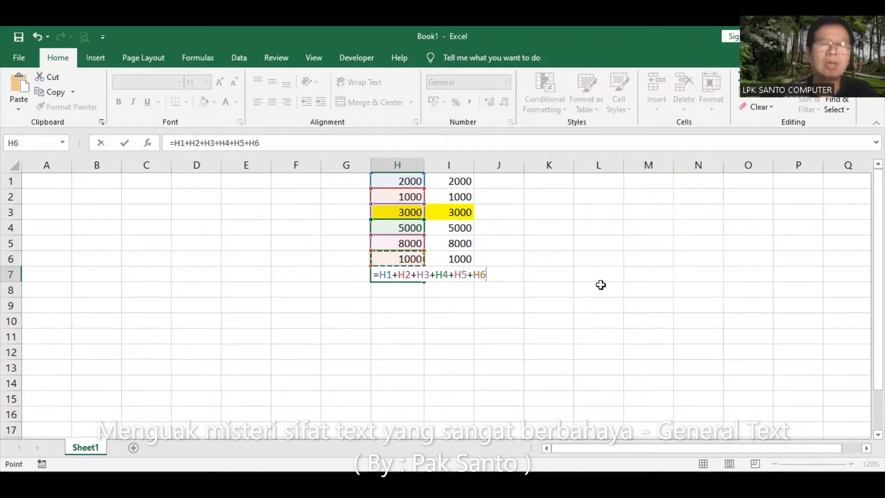
key("Return")
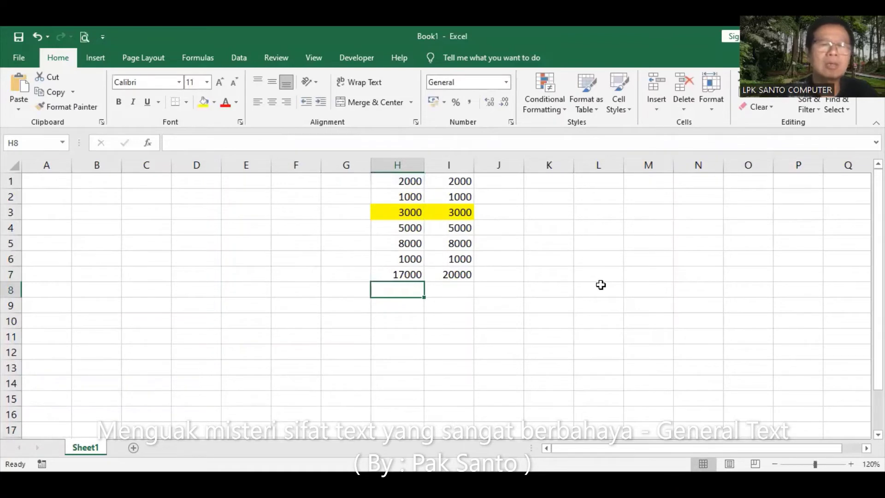
left_click(404, 211)
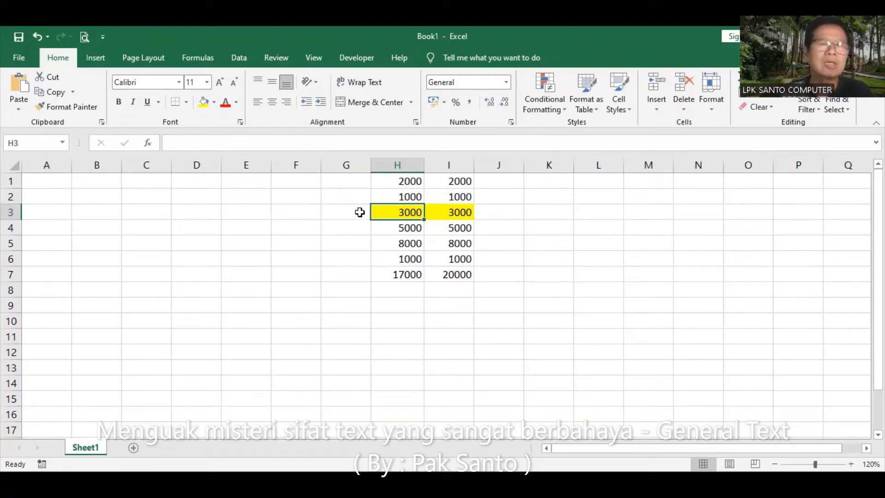
left_click(456, 182)
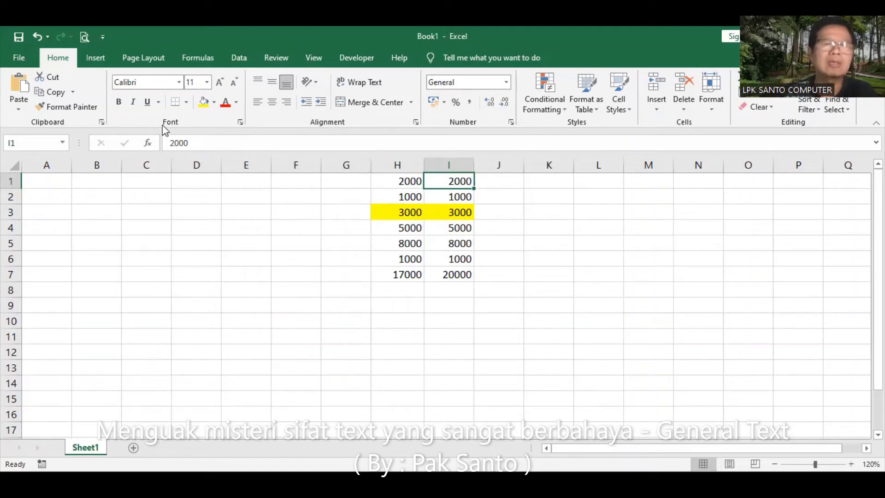
left_click(460, 197)
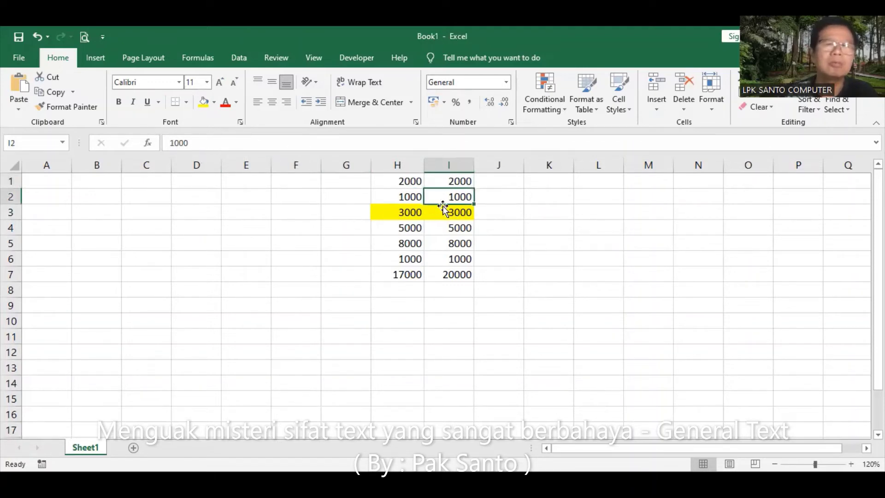
left_click(456, 212)
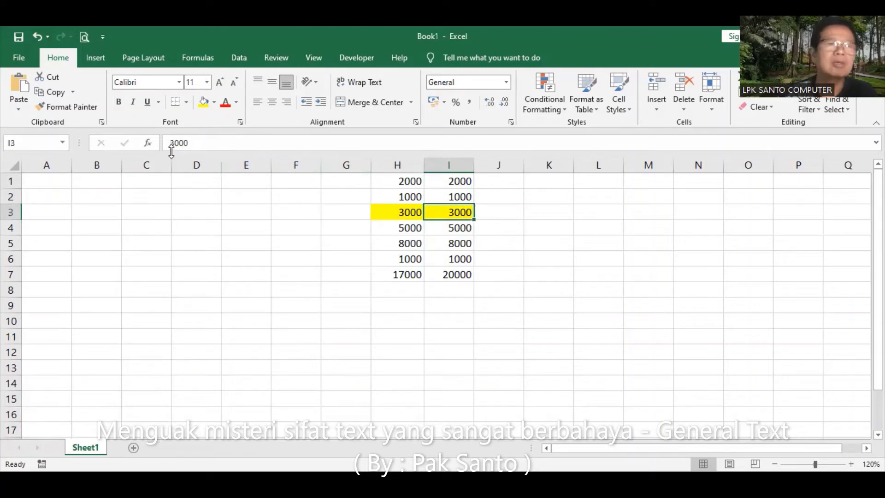
left_click(457, 230)
left_click(455, 243)
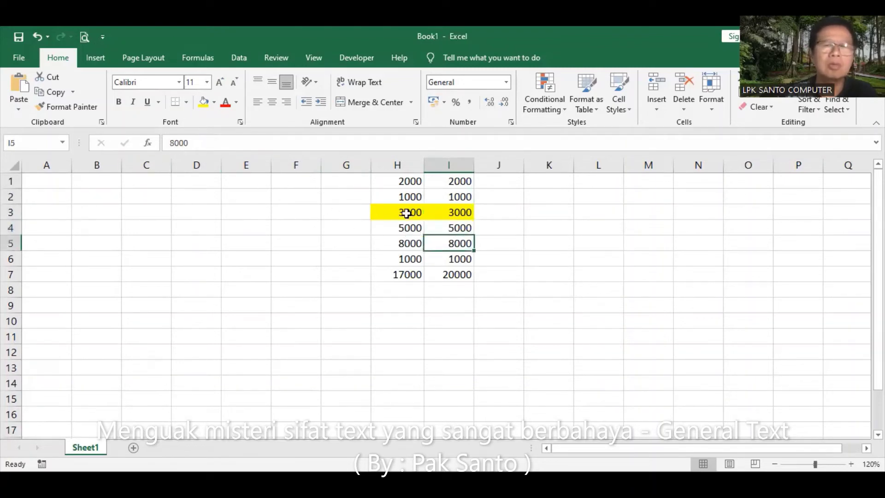
left_click(462, 259)
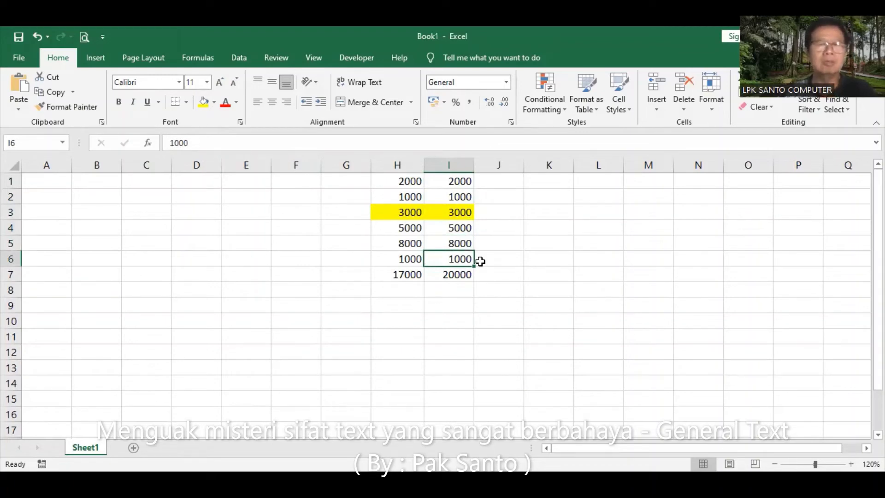
left_click(402, 181)
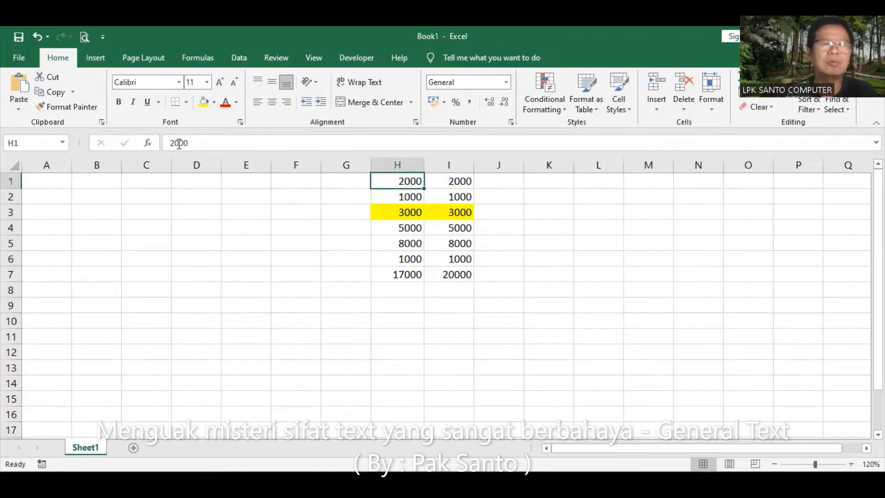
left_click(405, 201)
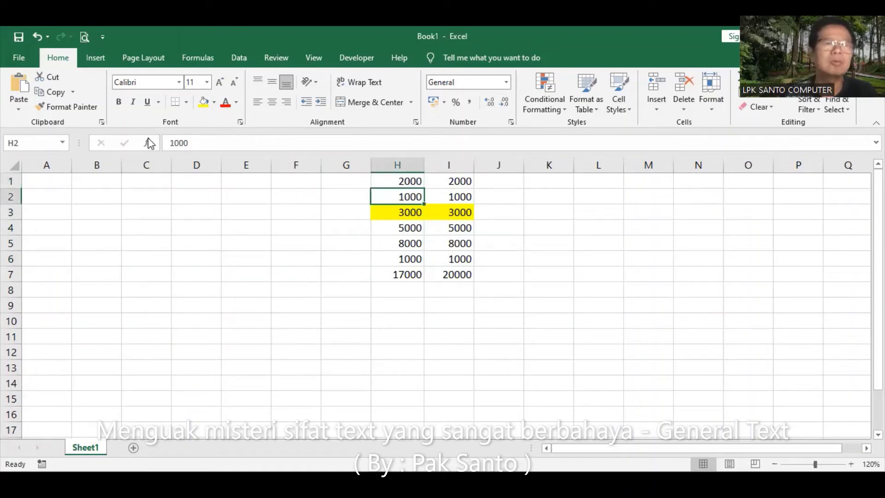
left_click(405, 212)
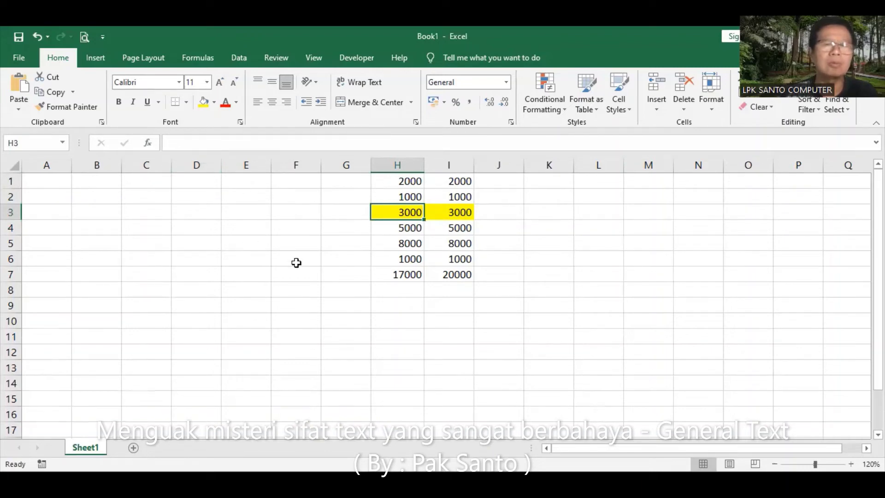
left_click(415, 228)
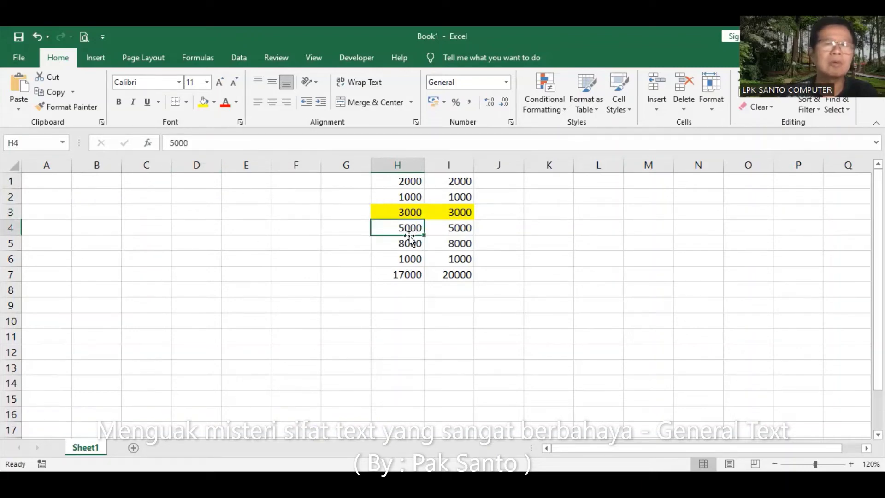
left_click(409, 246)
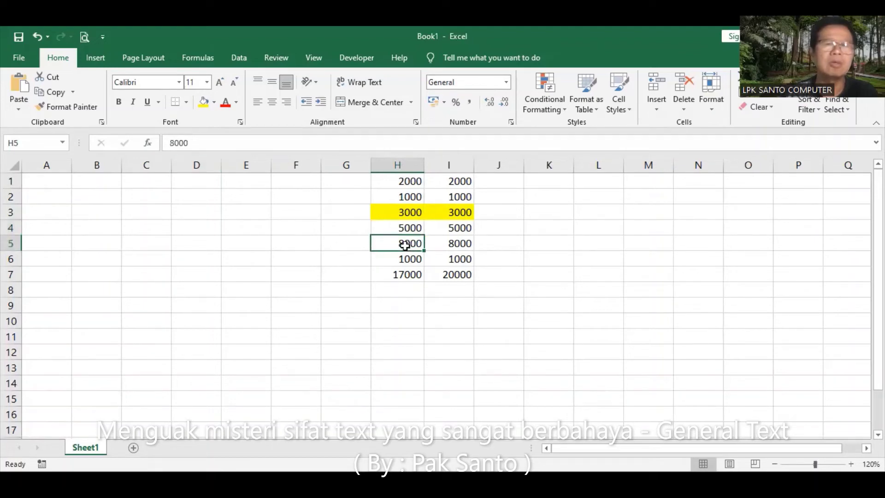
left_click(404, 259)
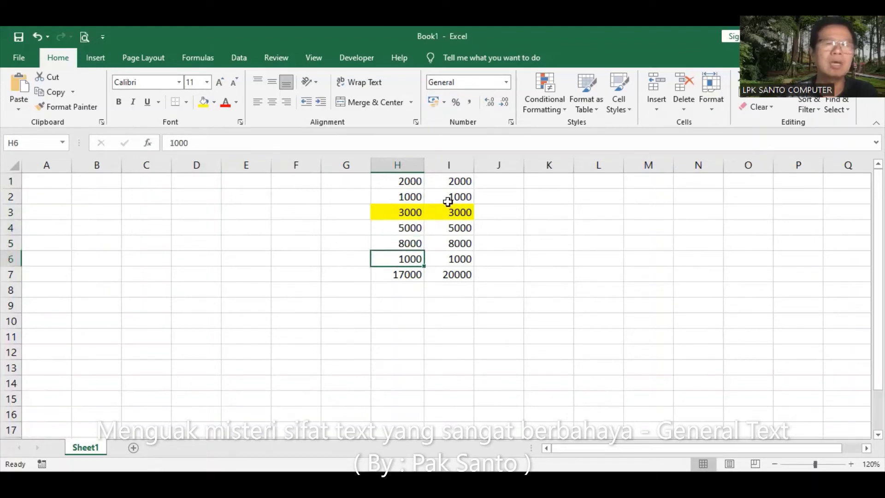
left_click(410, 213)
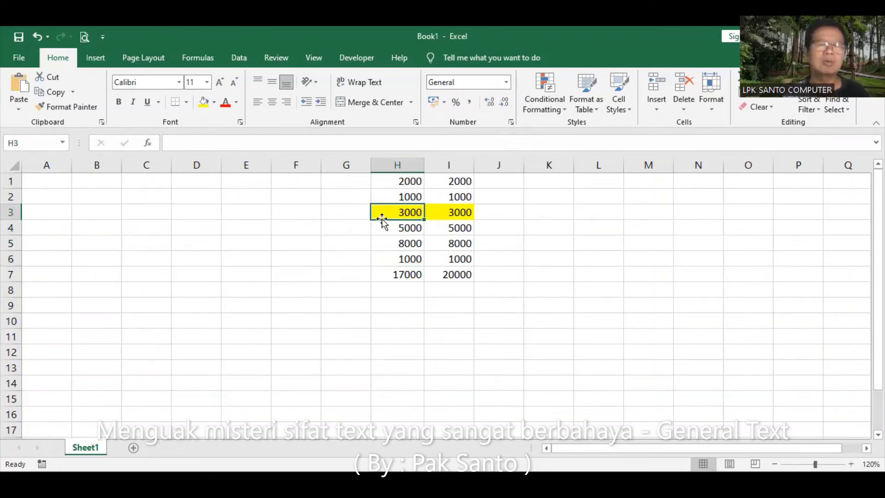
left_click(354, 212)
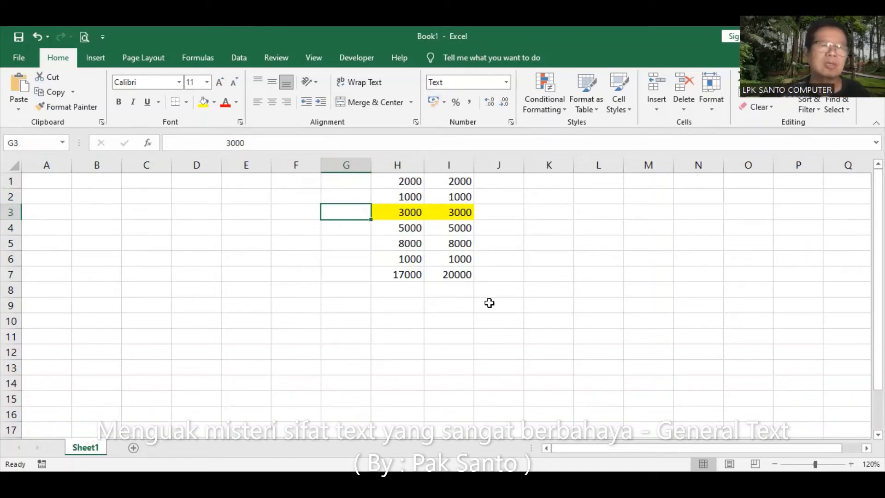
left_click(498, 324)
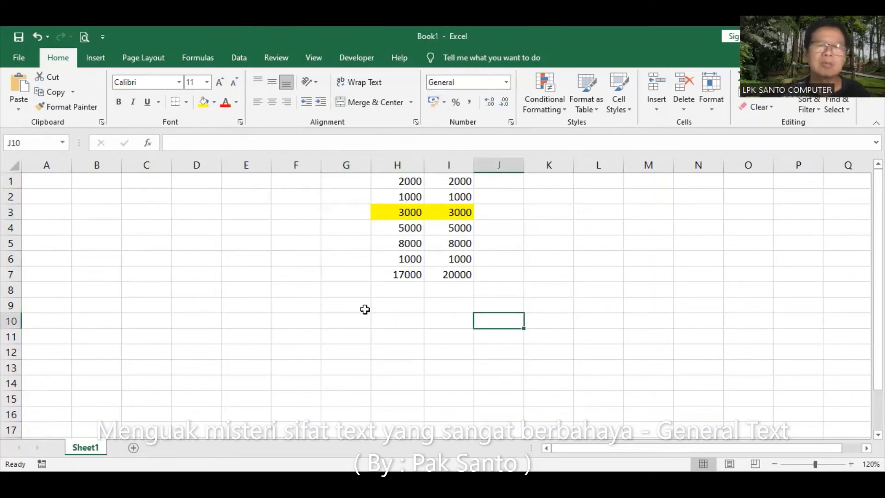
left_click(410, 274)
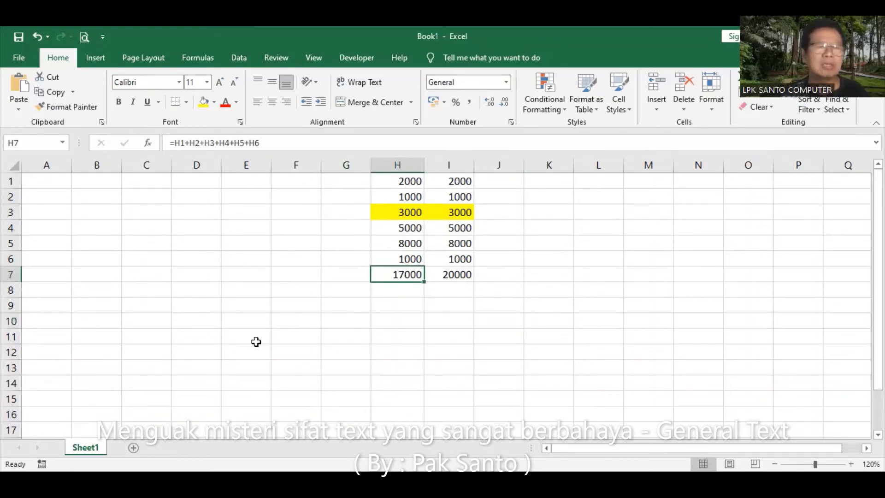
Clear the H7 formula, abandon a new sum there, and clear I7's total
key("Delete")
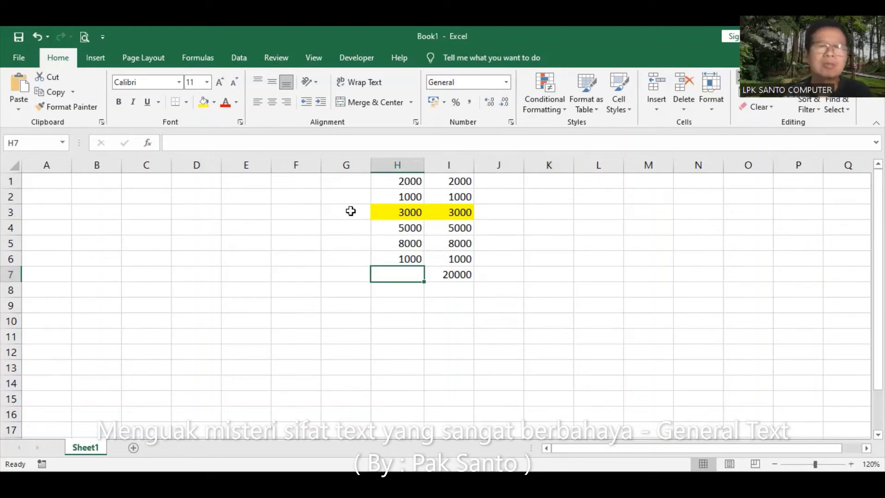
key("alt+equal")
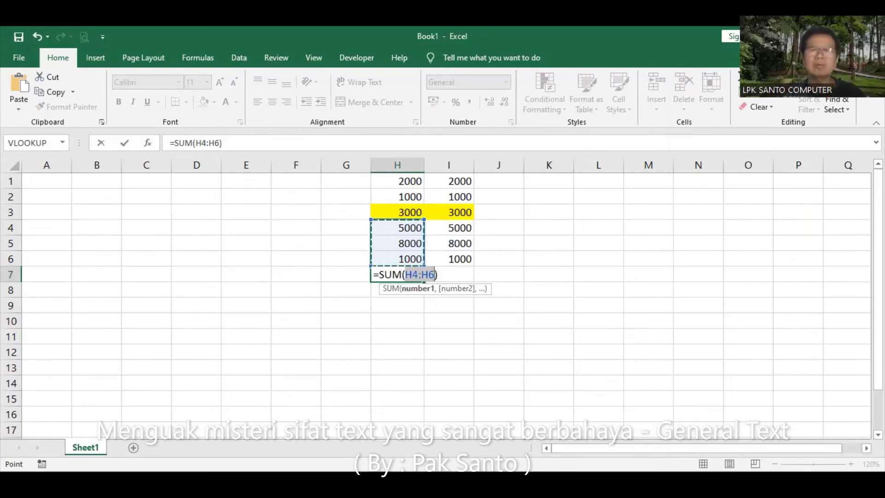
key("Escape")
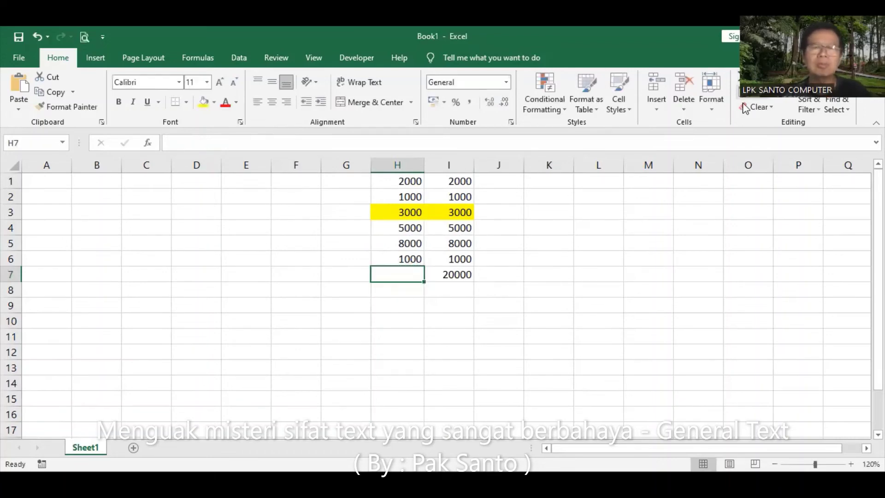
left_click(463, 279)
key("Delete")
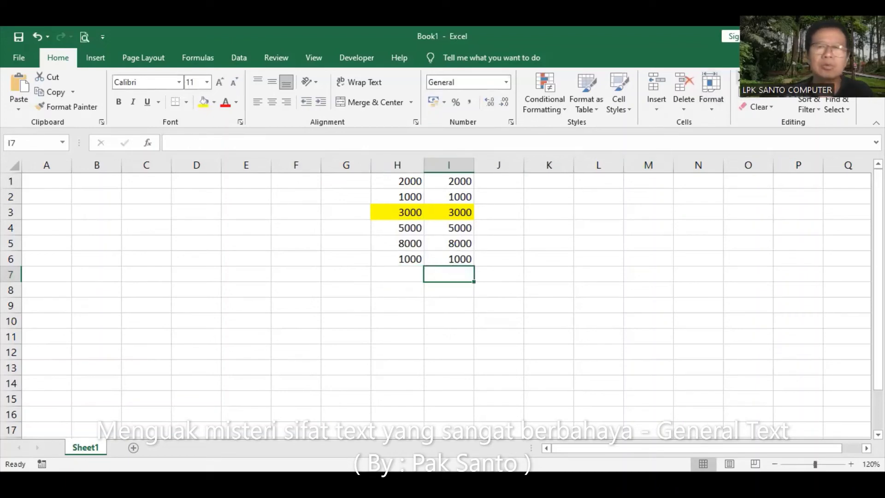
AutoSum I1:I6 in I7 (20000) and sum H1:H6 in H7 (17000)
left_click(748, 78)
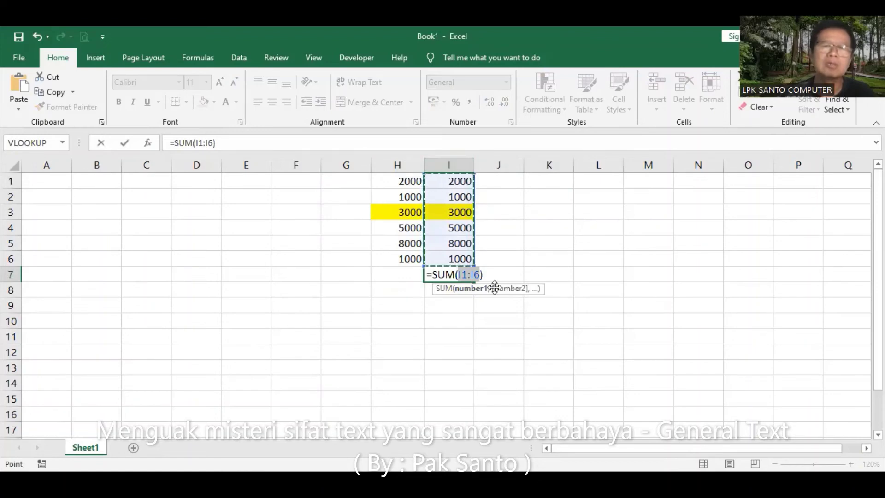
key("Return")
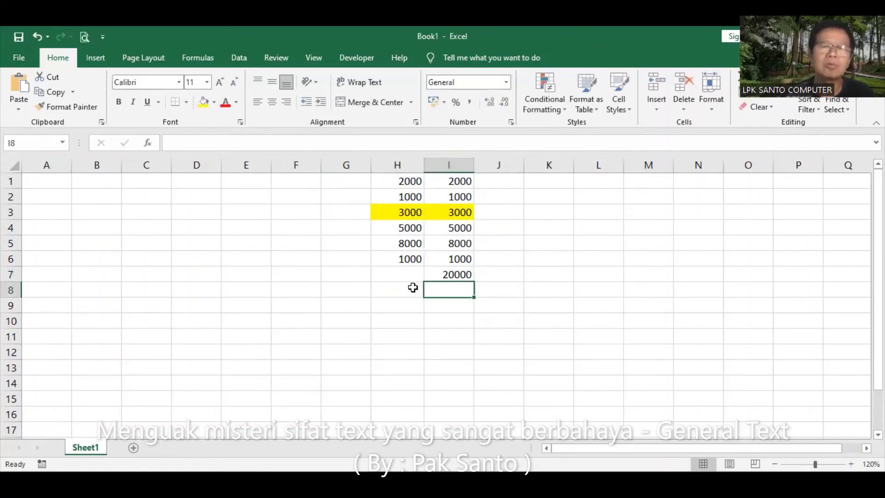
left_click(409, 273)
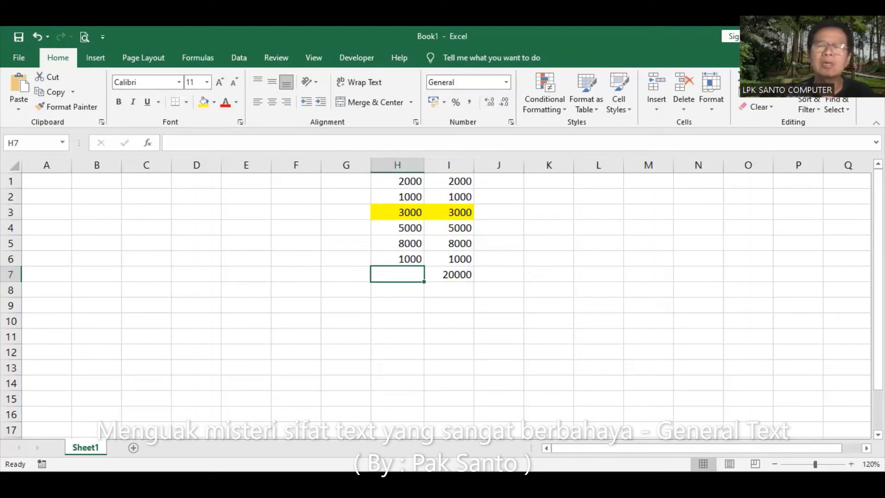
key("alt+=")
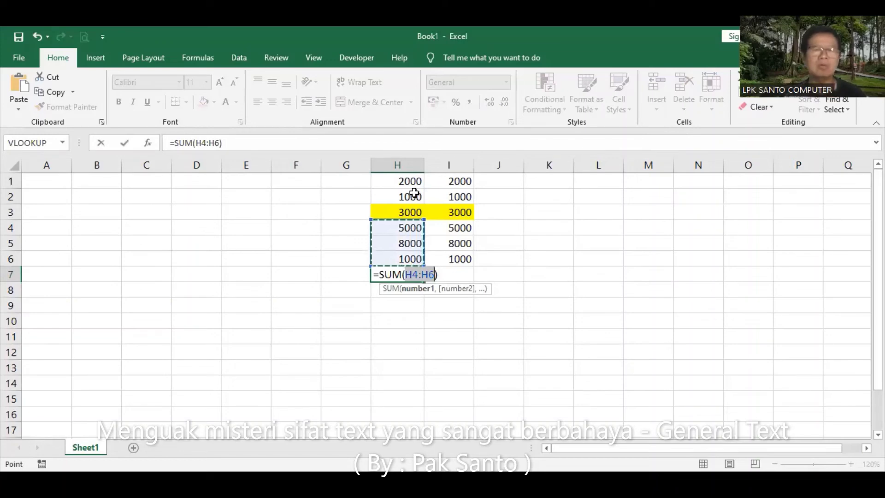
left_click(405, 181)
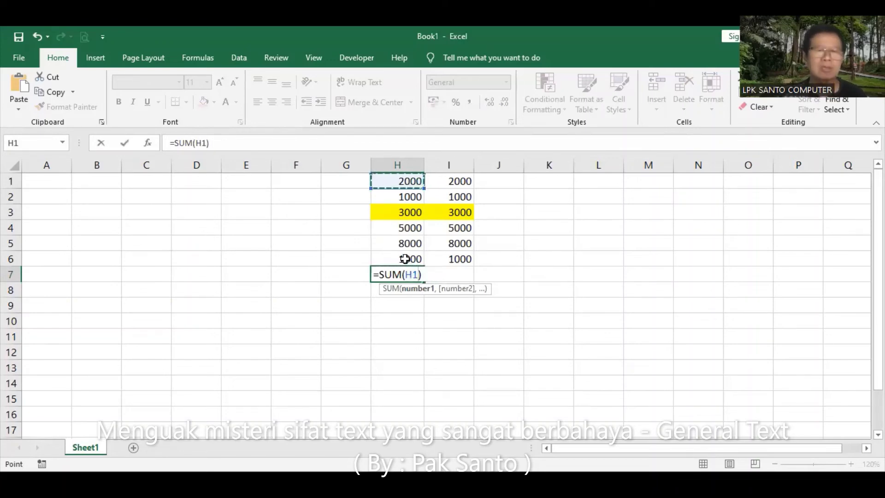
left_click_drag(404, 258, 407, 259)
key("Return")
Delete the totals from H7 and I7
left_click(410, 273)
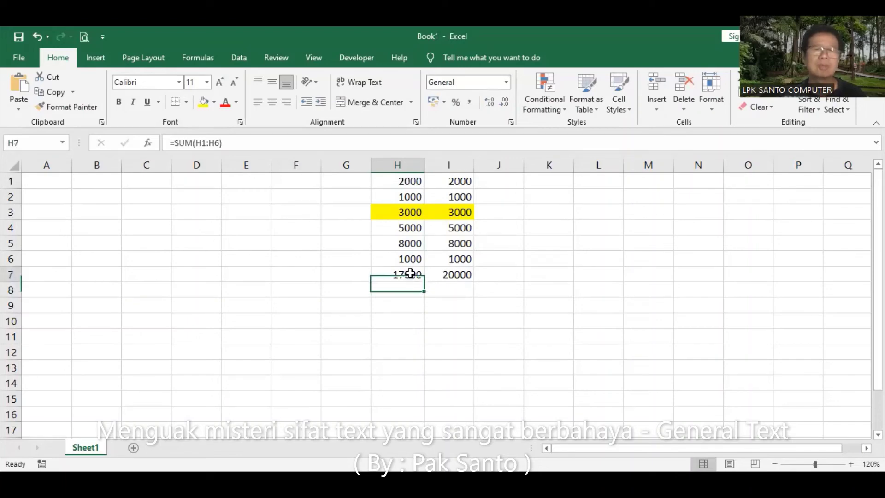
key("Delete")
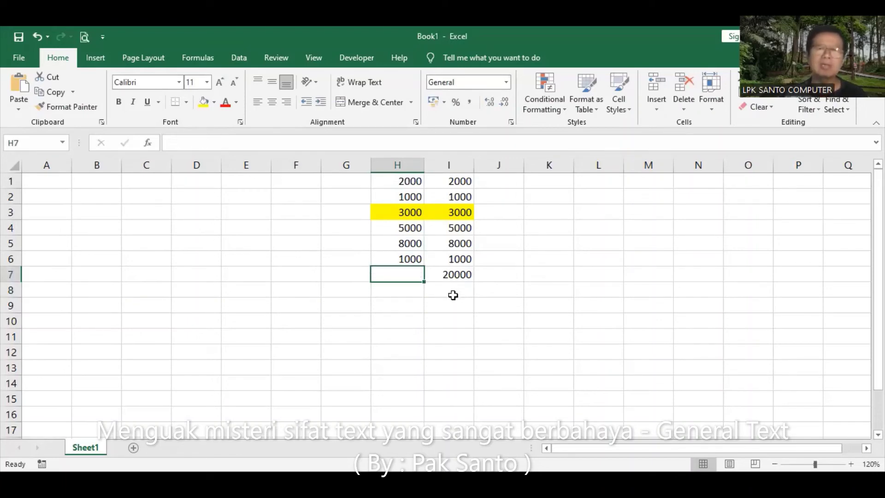
left_click(455, 282)
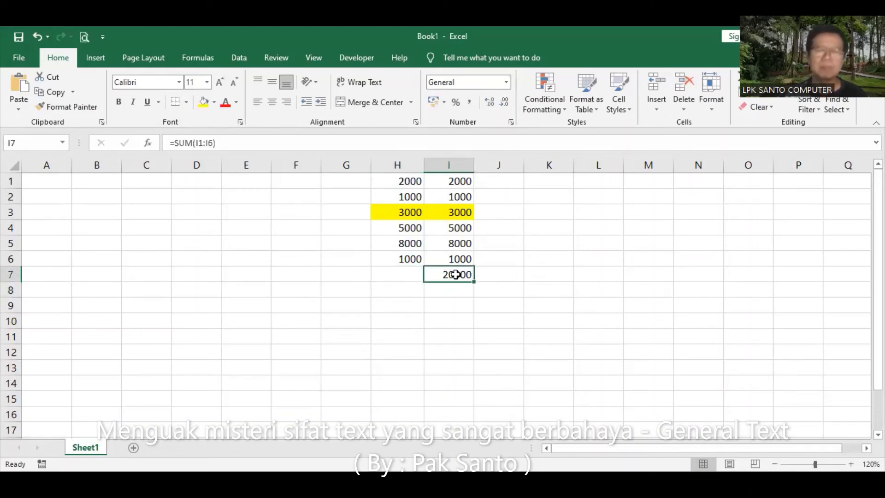
key("Delete")
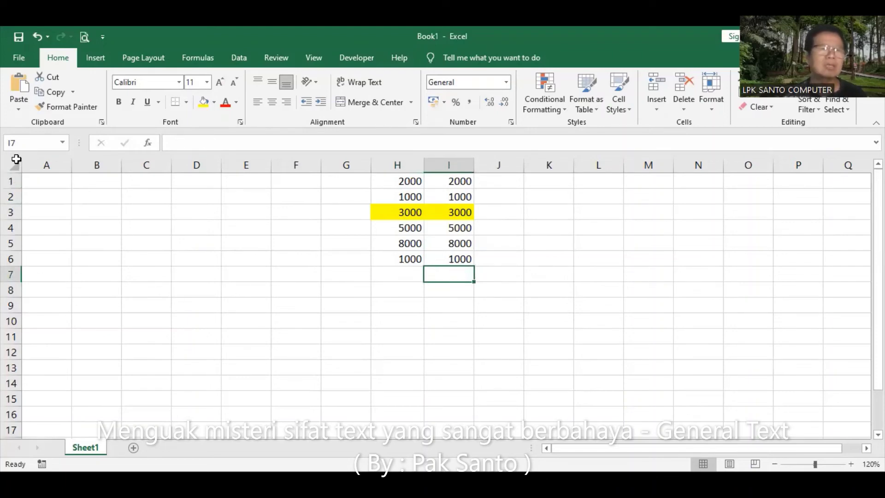
left_click(13, 163)
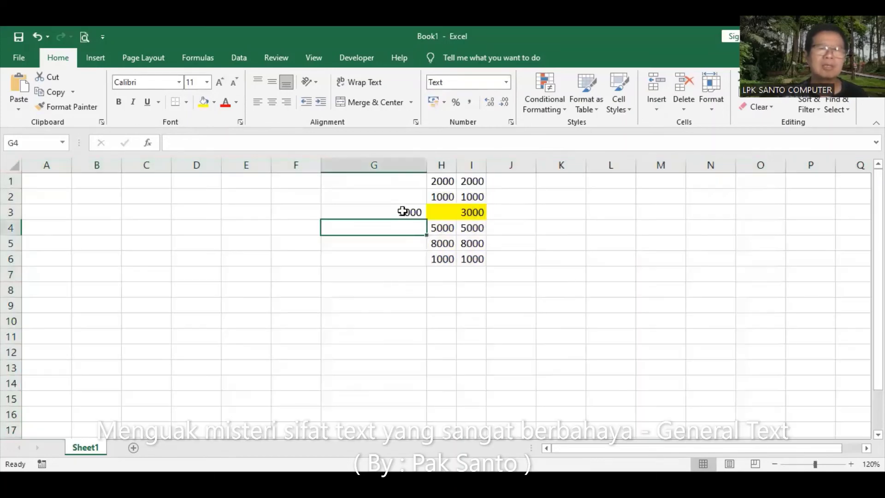
left_click(410, 211)
left_click(437, 212)
left_click(415, 212)
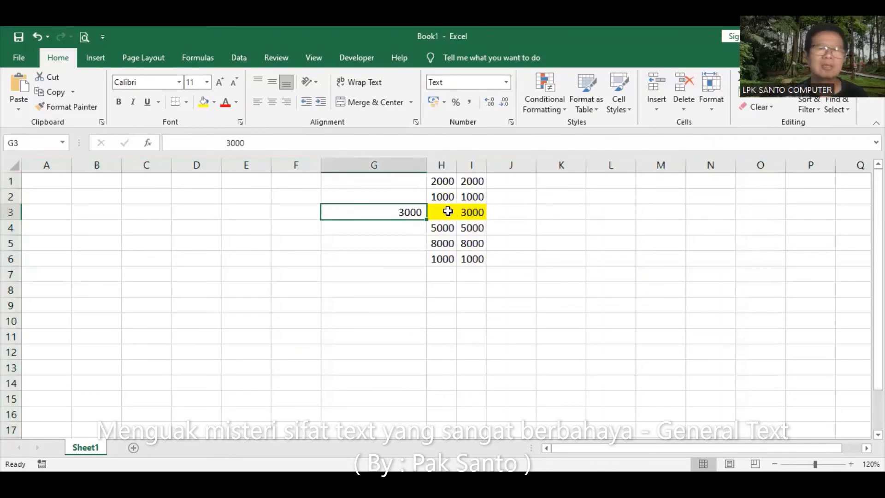
left_click(447, 211)
left_click(410, 211)
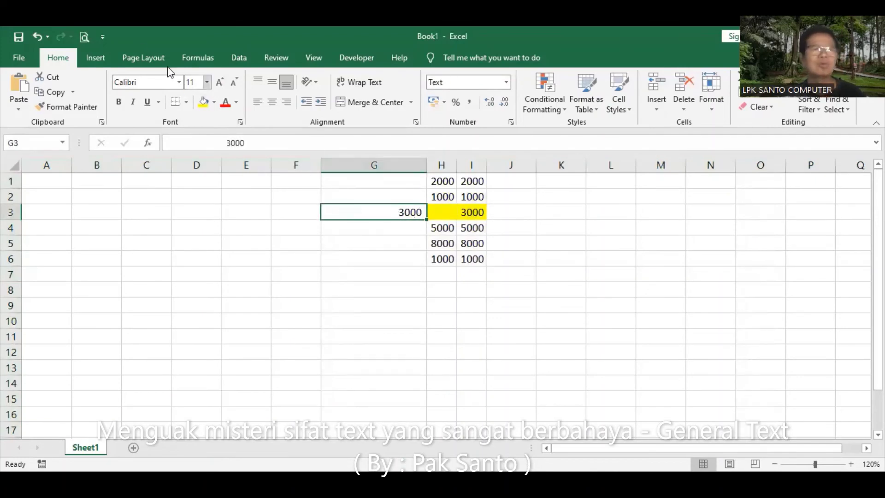
left_click(37, 37)
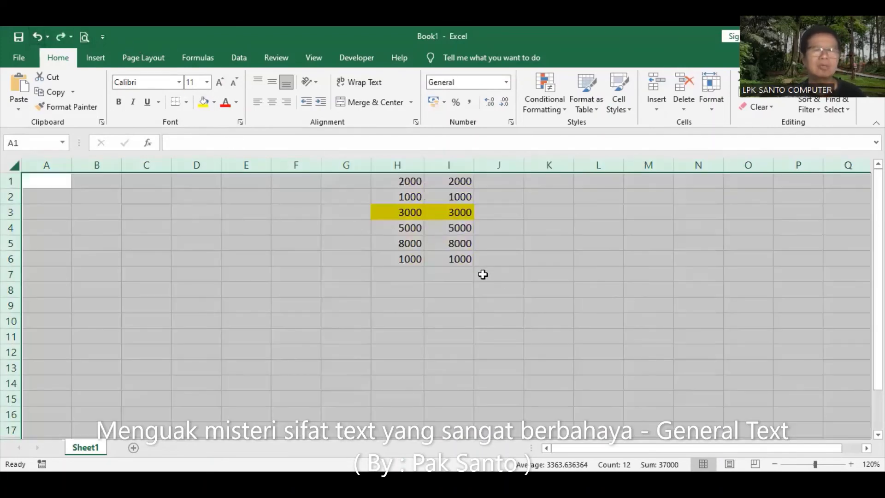
left_click(483, 287)
left_click(401, 181)
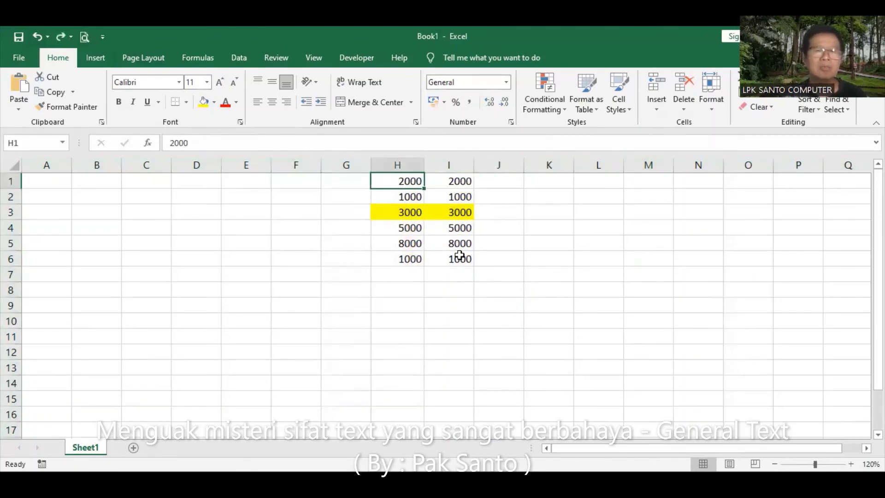
Apply All Borders to every cell of H1:I6
left_click(461, 254, "shift")
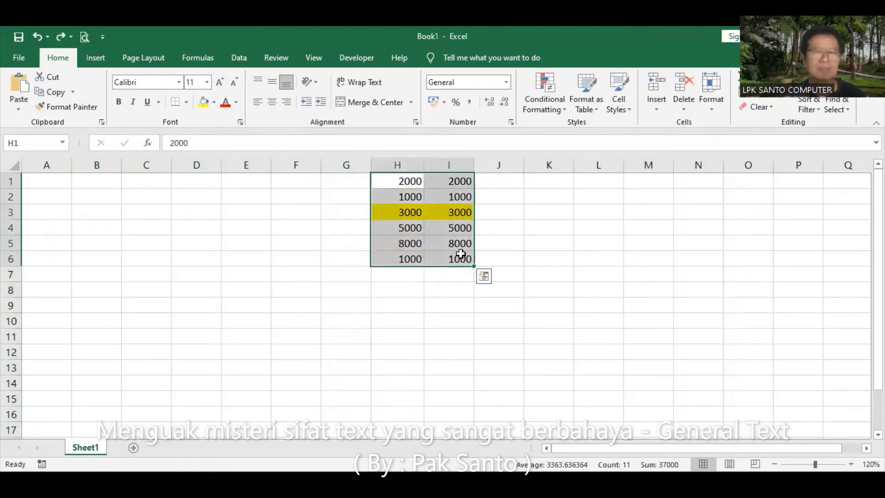
left_click(187, 102)
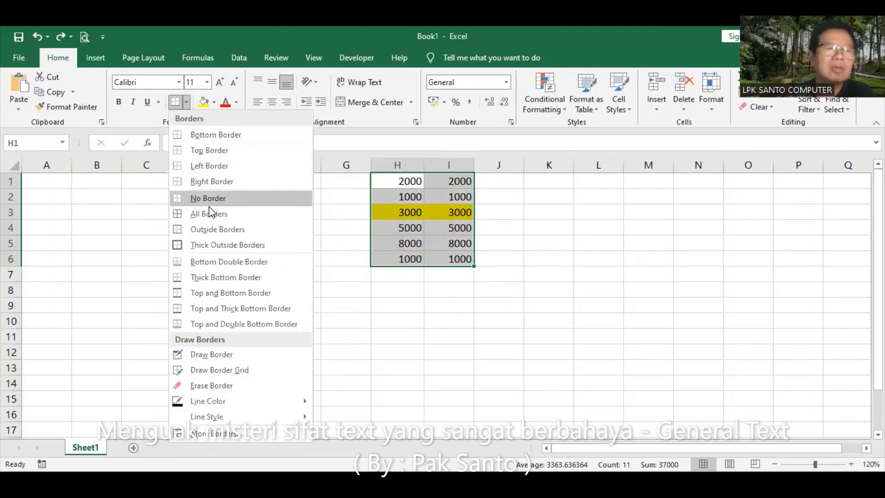
left_click(576, 260)
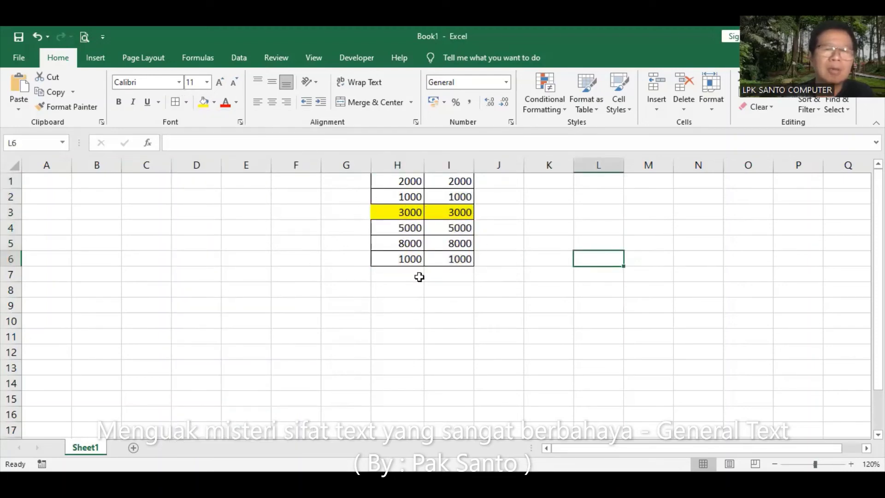
Hide the worksheet gridlines, then select H3 and I3 together
left_click(313, 60)
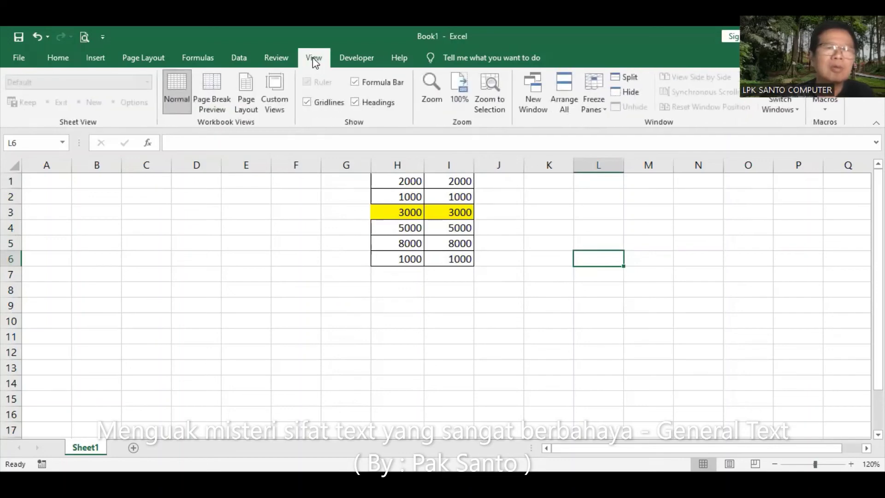
left_click(325, 102)
left_click(454, 288)
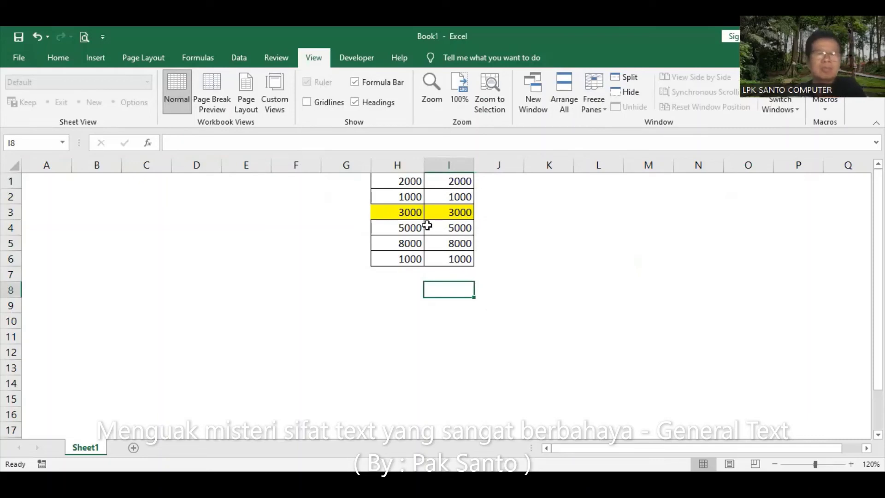
left_click_drag(382, 214, 455, 210)
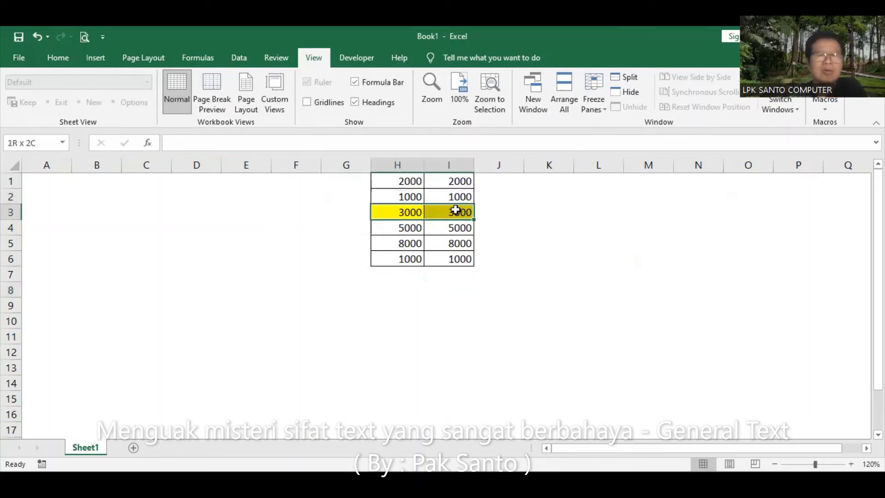
left_click(56, 59)
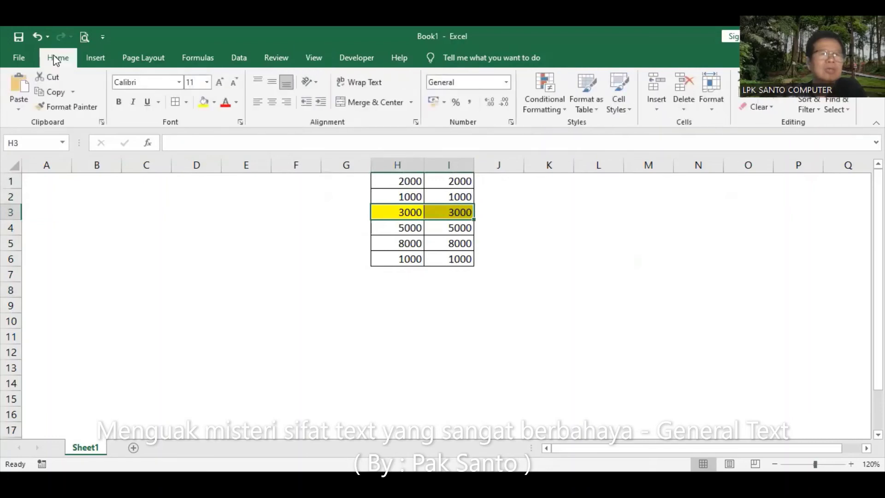
Set H3:I3 to No Fill, select the whole sheet, and check that H3 looks empty
left_click(215, 102)
left_click(240, 217)
left_click(578, 324)
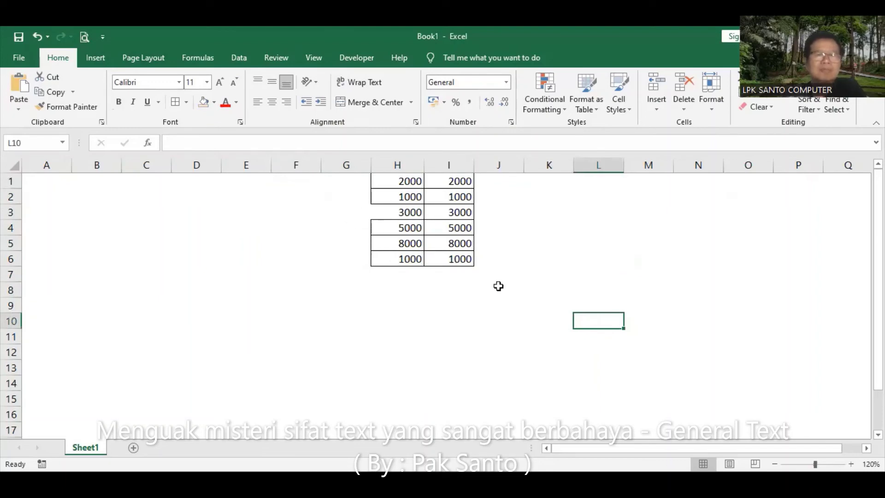
left_click(13, 166)
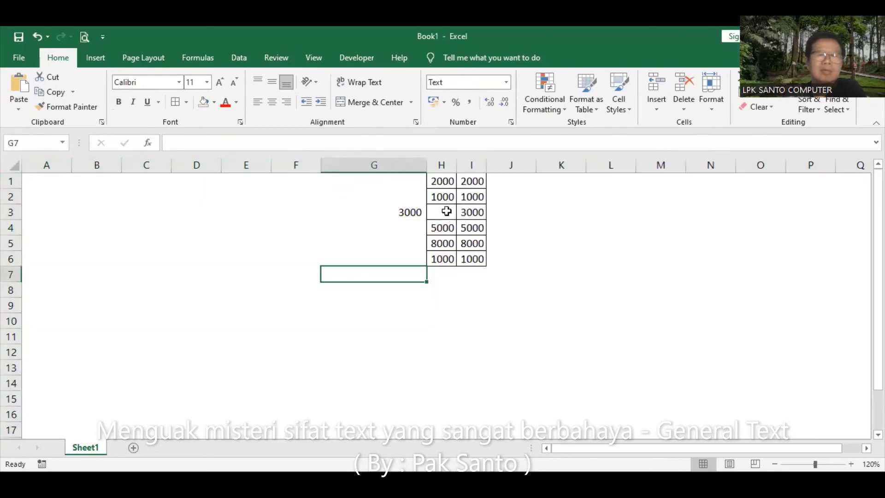
left_click(443, 210)
left_click(598, 276)
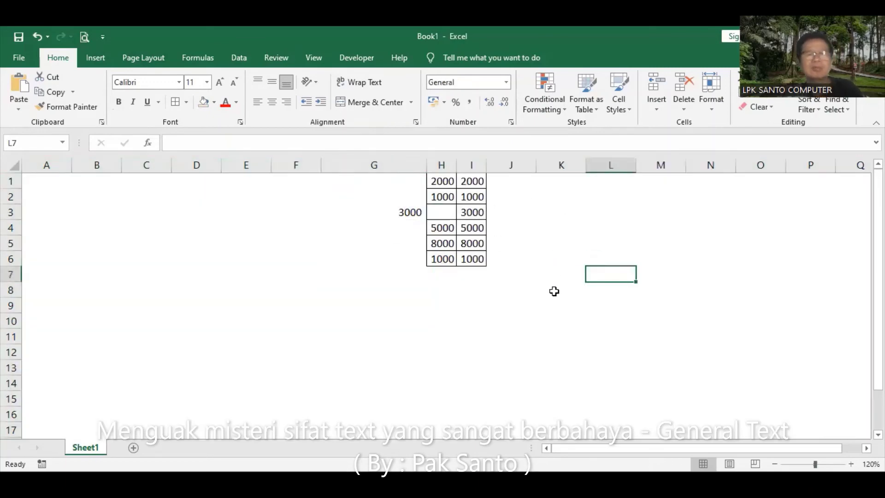